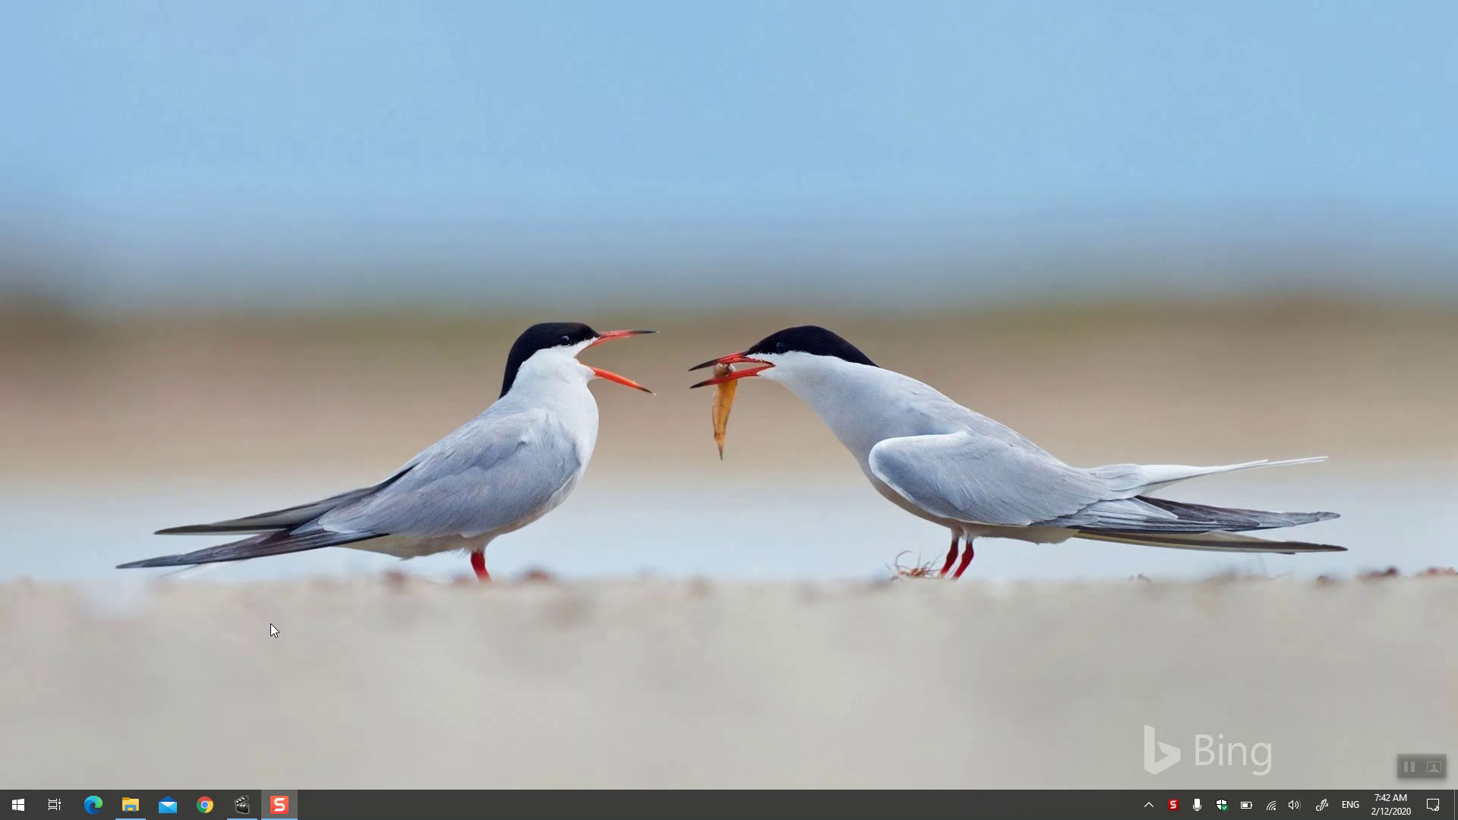
# - Review the Gameplay_001–_005 one-minute clips and the older five-minute Gameplay file in 720P
pyautogui.click(130, 804)
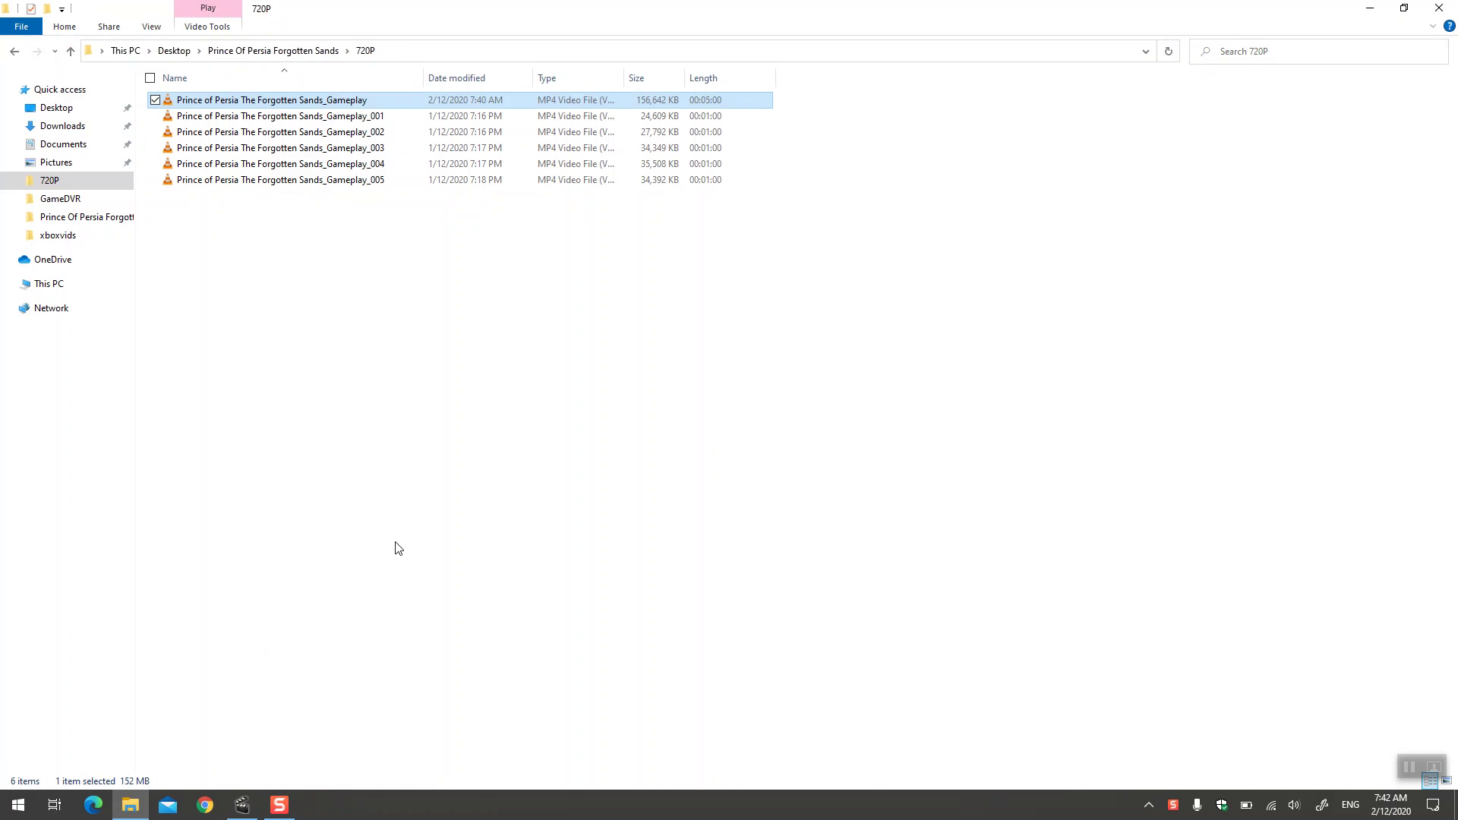
pyautogui.press('Down')
pyautogui.hotkey('shift', 'Down')
pyautogui.hotkey('shift', 'Down')
pyautogui.hotkey('shift', 'Down')
pyautogui.hotkey('shift', 'Down')
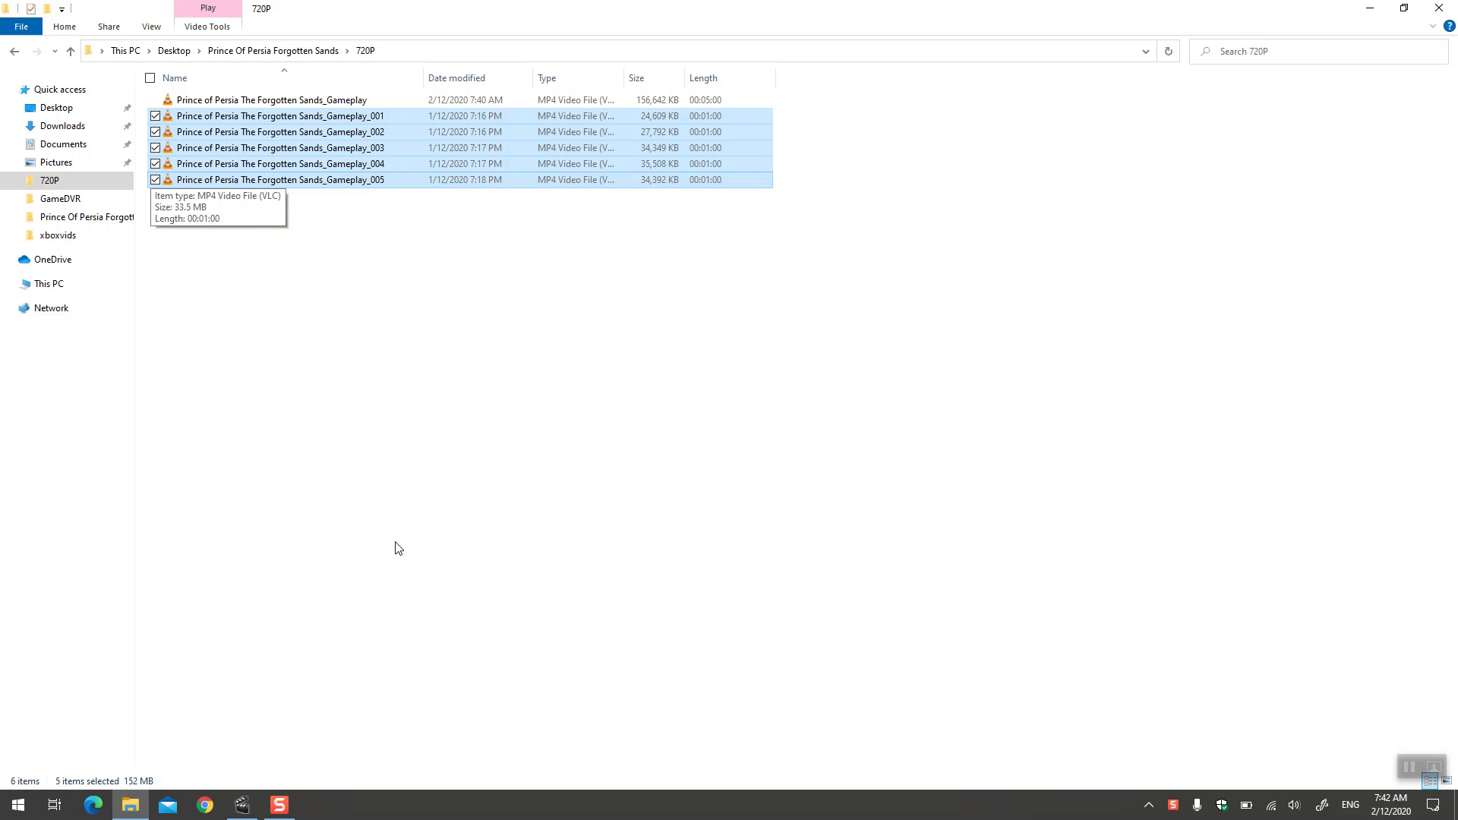
pyautogui.press('Up')
pyautogui.press('Down')
pyautogui.press('Up')
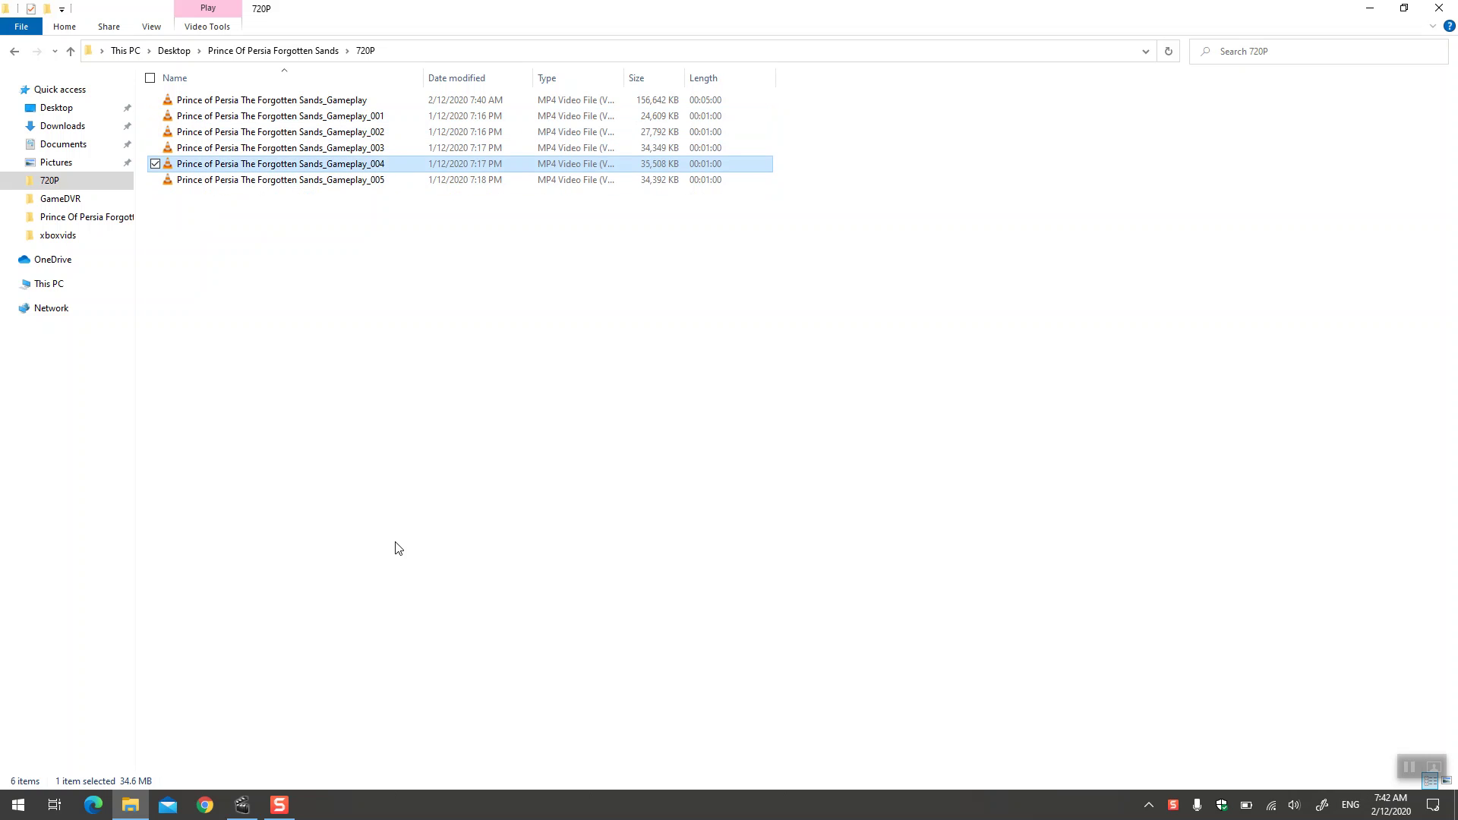
pyautogui.press('Up')
pyautogui.press('Up')
pyautogui.press('Up')
pyautogui.press('Up')
pyautogui.press('Down')
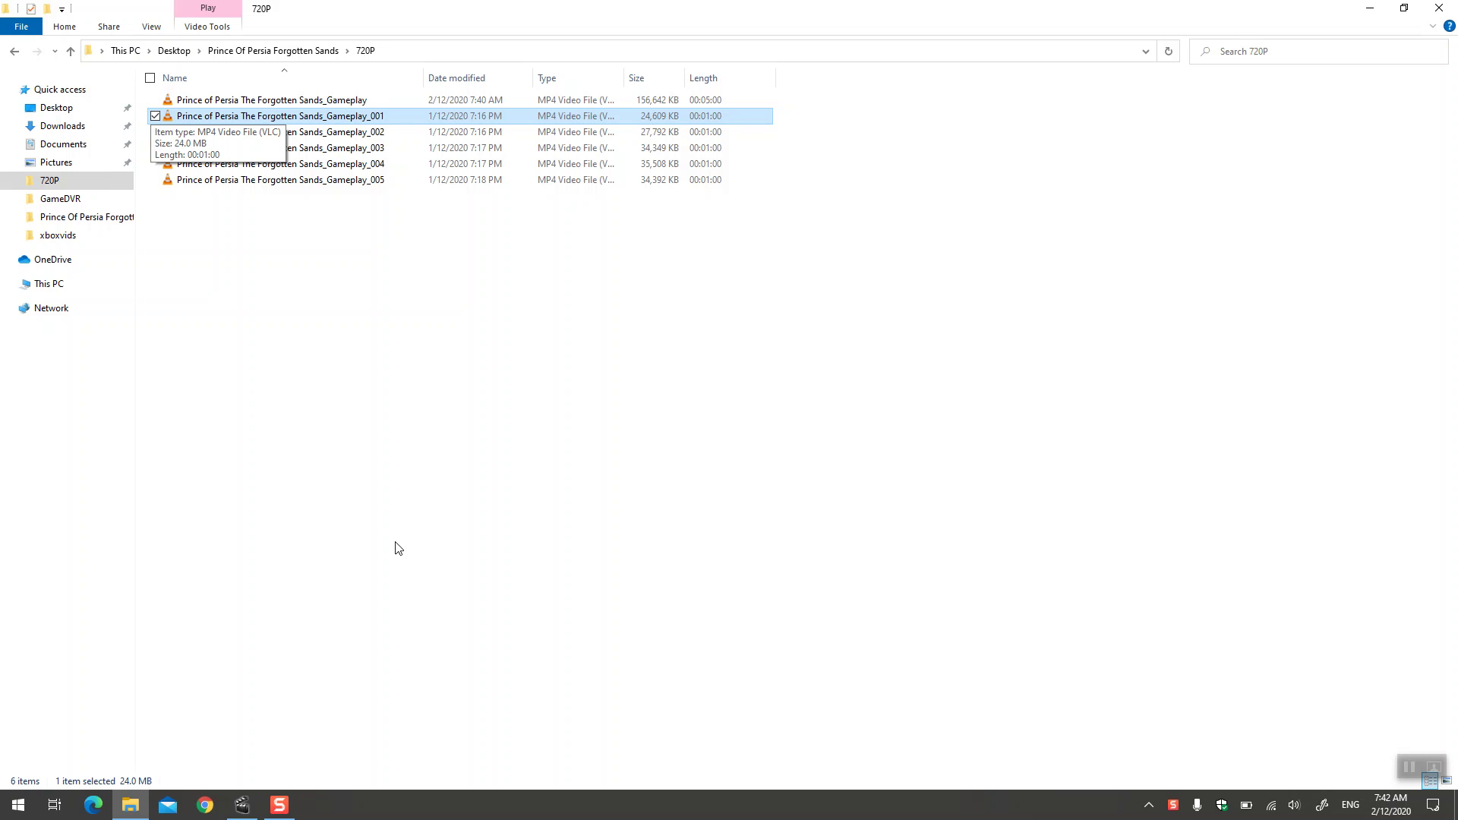
pyautogui.click(395, 543)
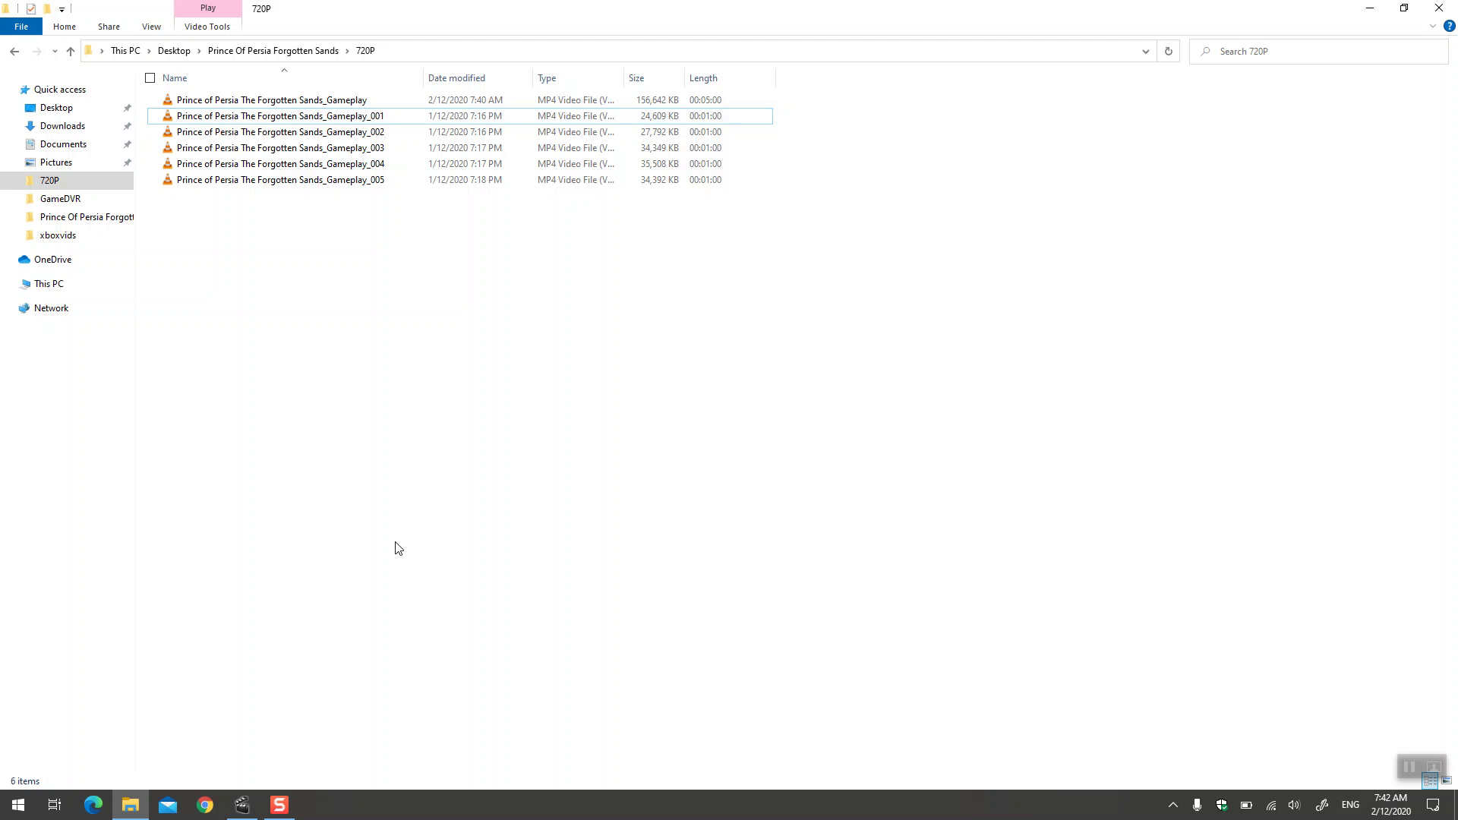
# - Launch Avidemux and move its window higher on the screen
pyautogui.click(245, 805)
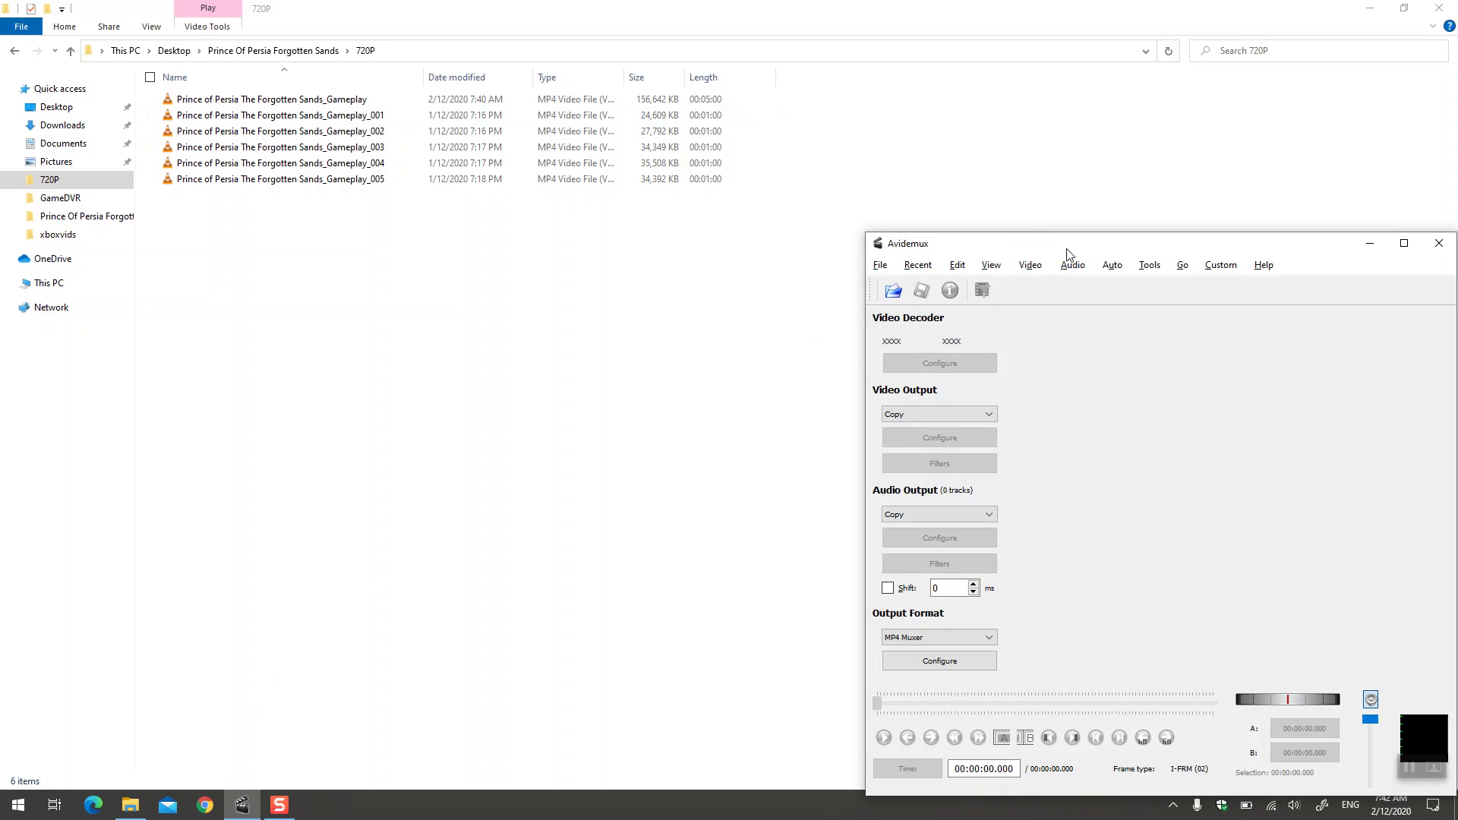
pyautogui.moveTo(1030, 245); pyautogui.dragTo(995, 203)
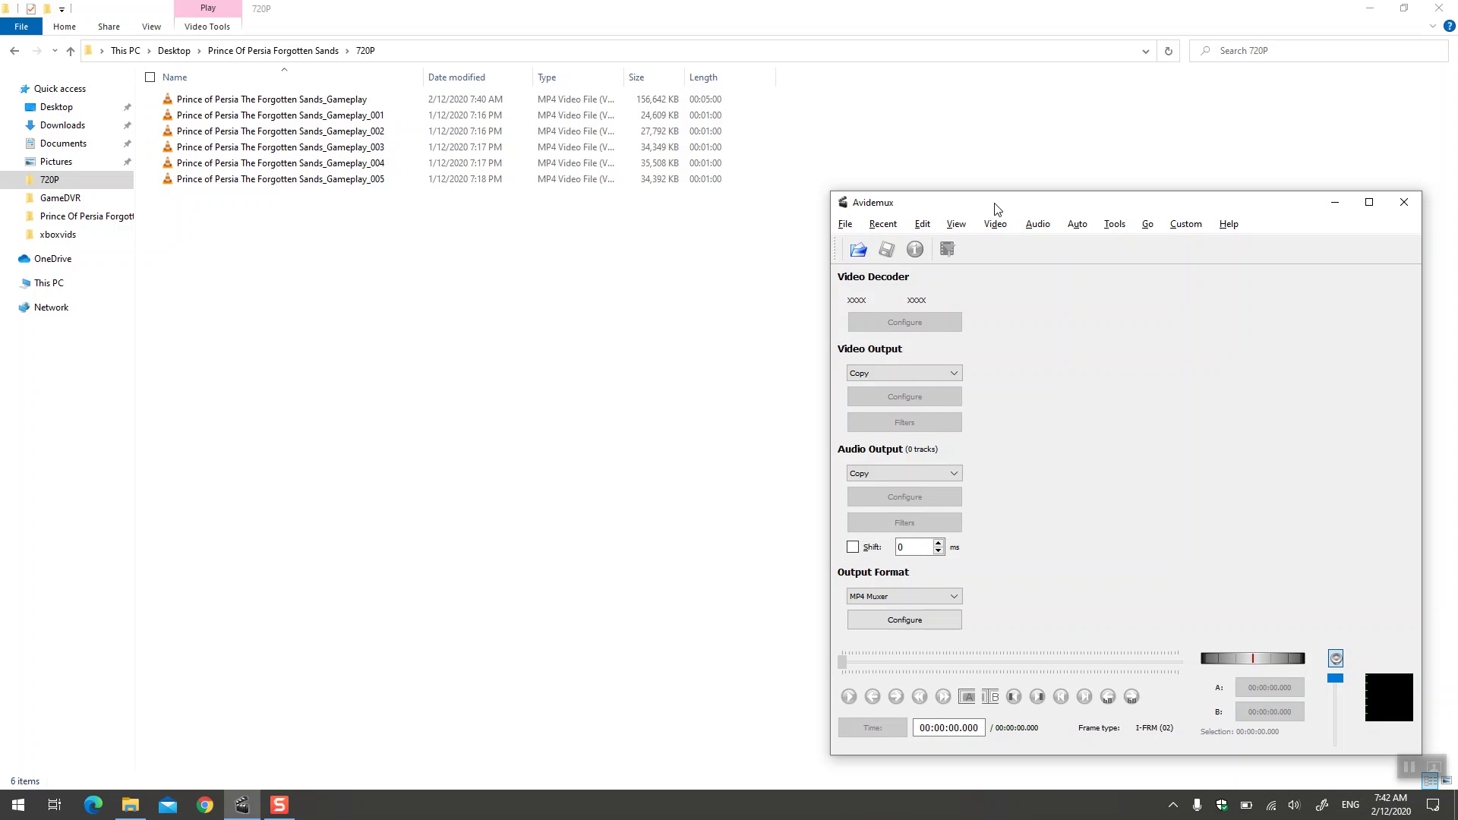
pyautogui.click(845, 225)
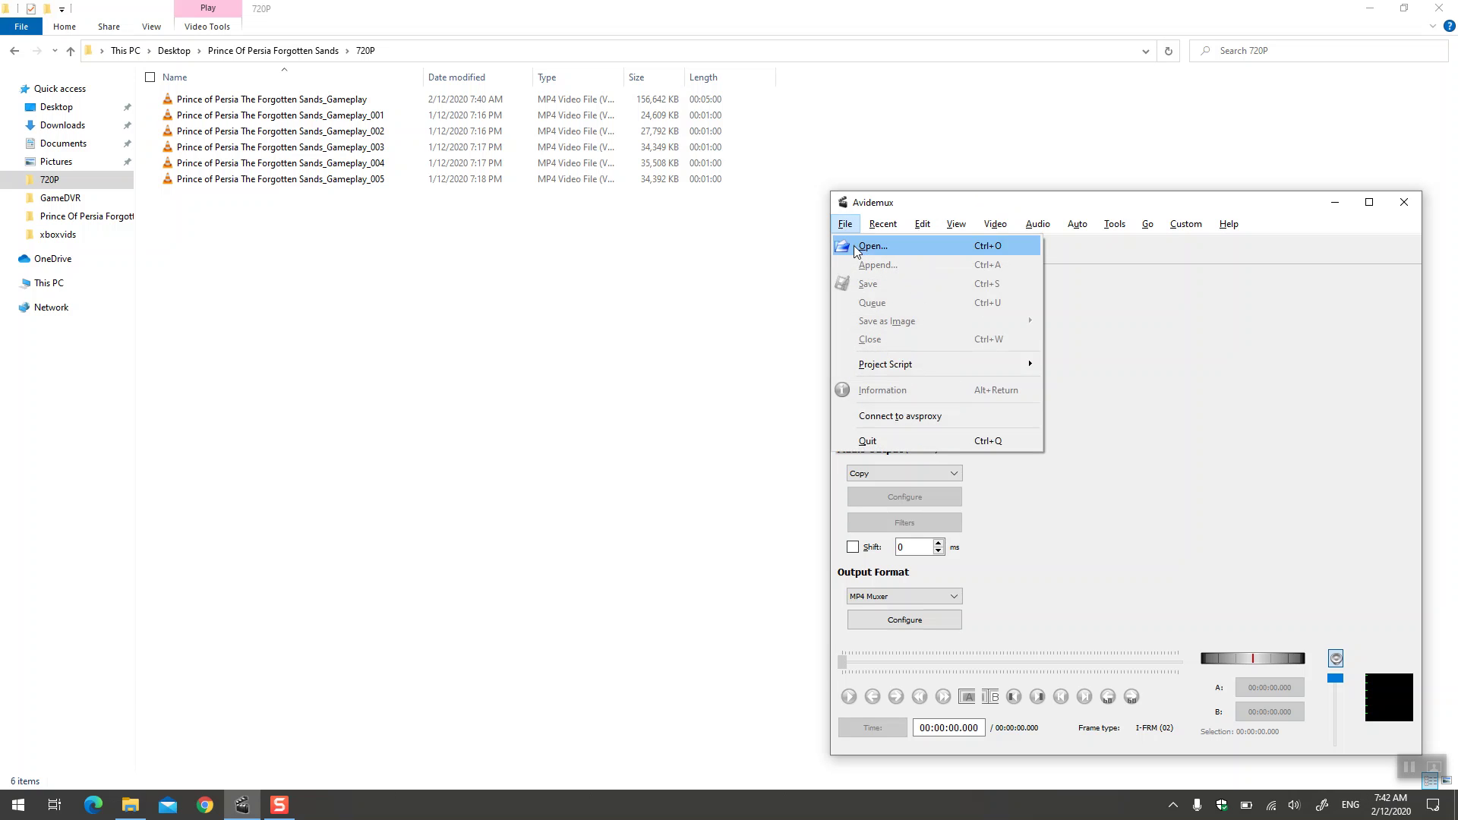
pyautogui.click(1174, 352)
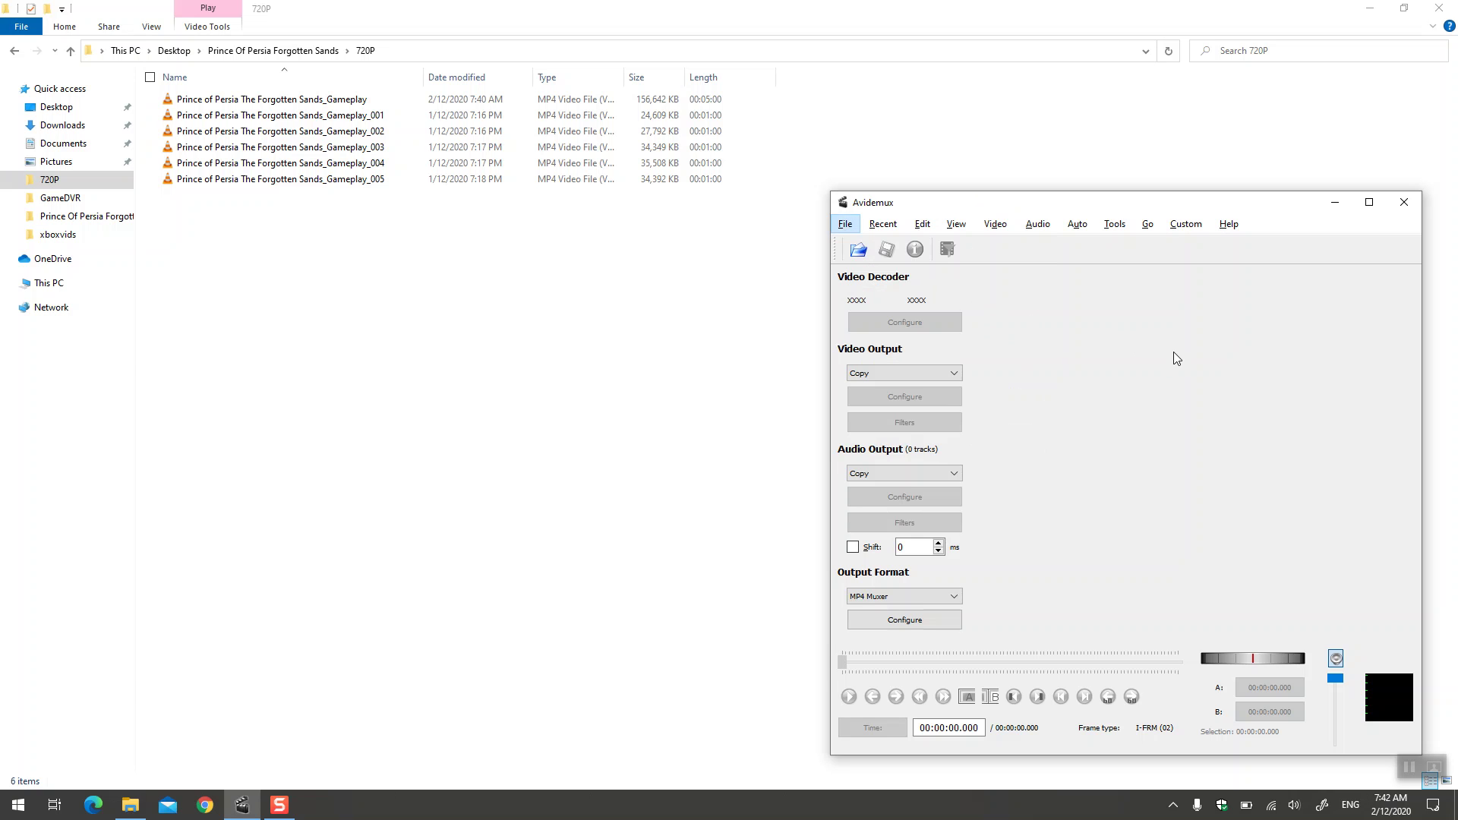
# - Permanently delete the old five-minute Gameplay file from the 720P folder
pyautogui.click(683, 257)
pyautogui.hotkey('shift', 'Up')
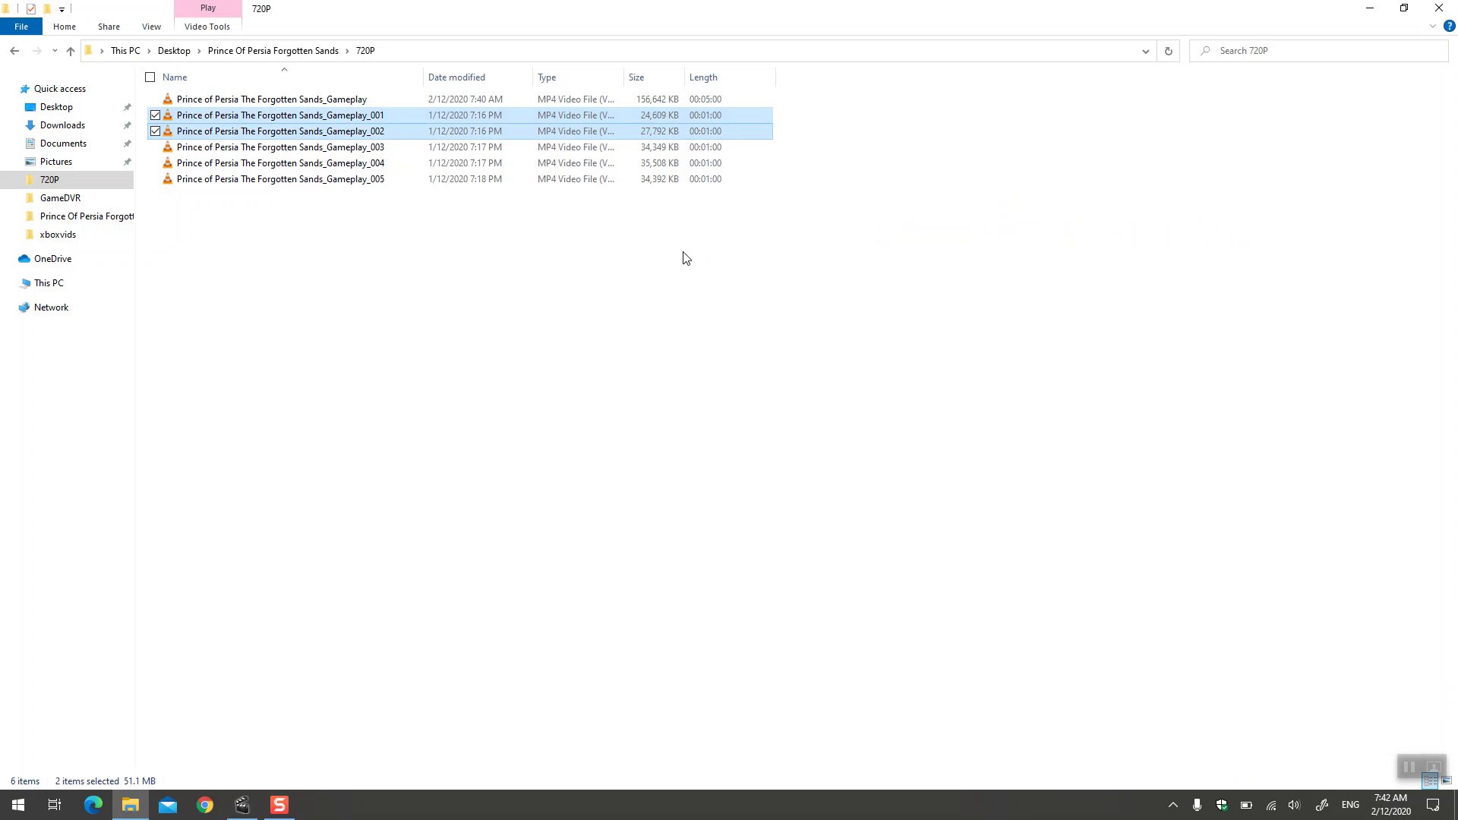
pyautogui.hotkey('shift', 'Down')
pyautogui.hotkey('shift', 'Down')
pyautogui.hotkey('shift', 'Down')
pyautogui.hotkey('shift', 'Down')
pyautogui.press('Up')
pyautogui.press('Home')
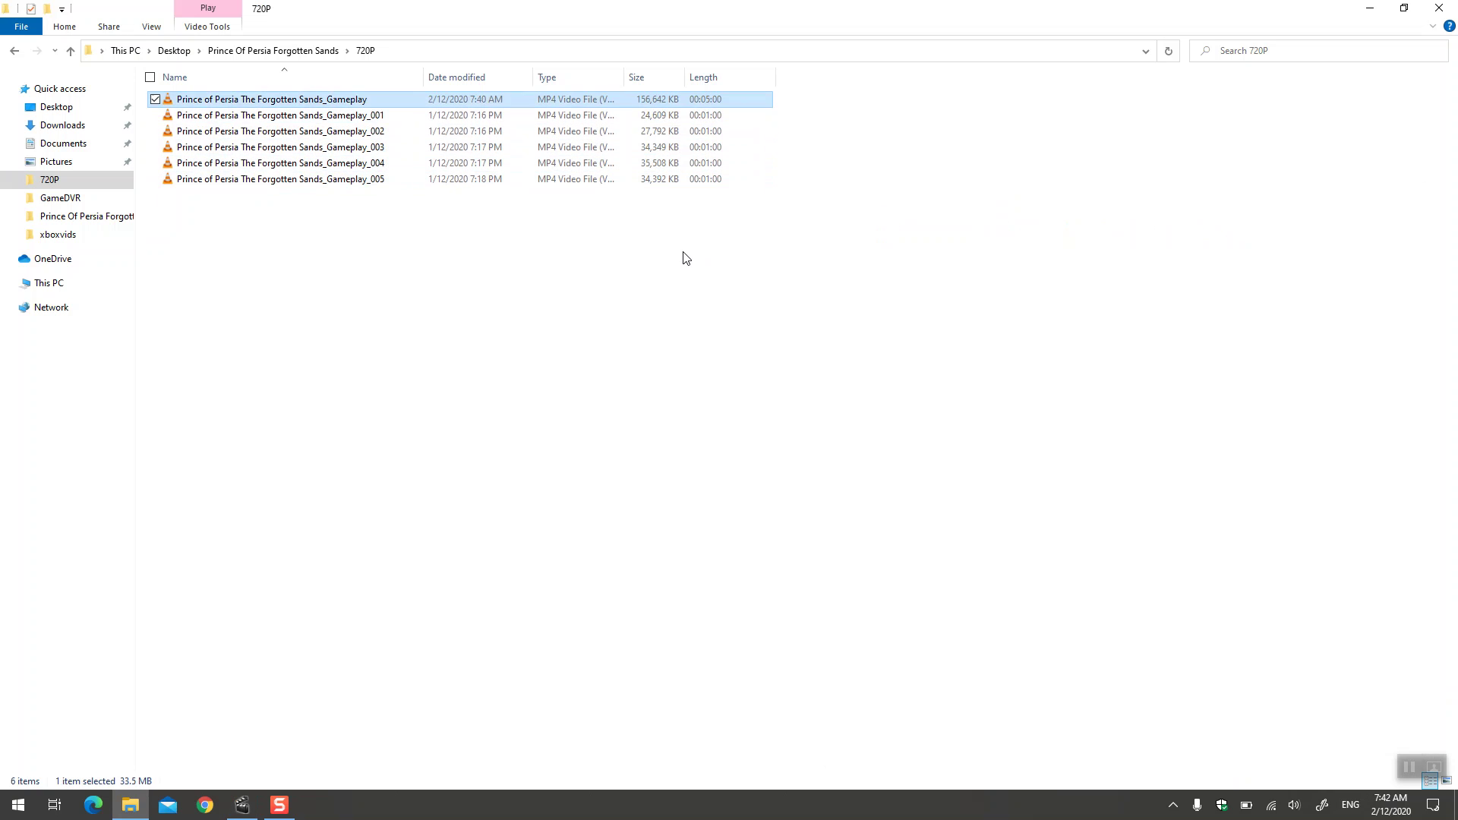
pyautogui.hotkey('shift', 'Delete')
pyautogui.press('Return')
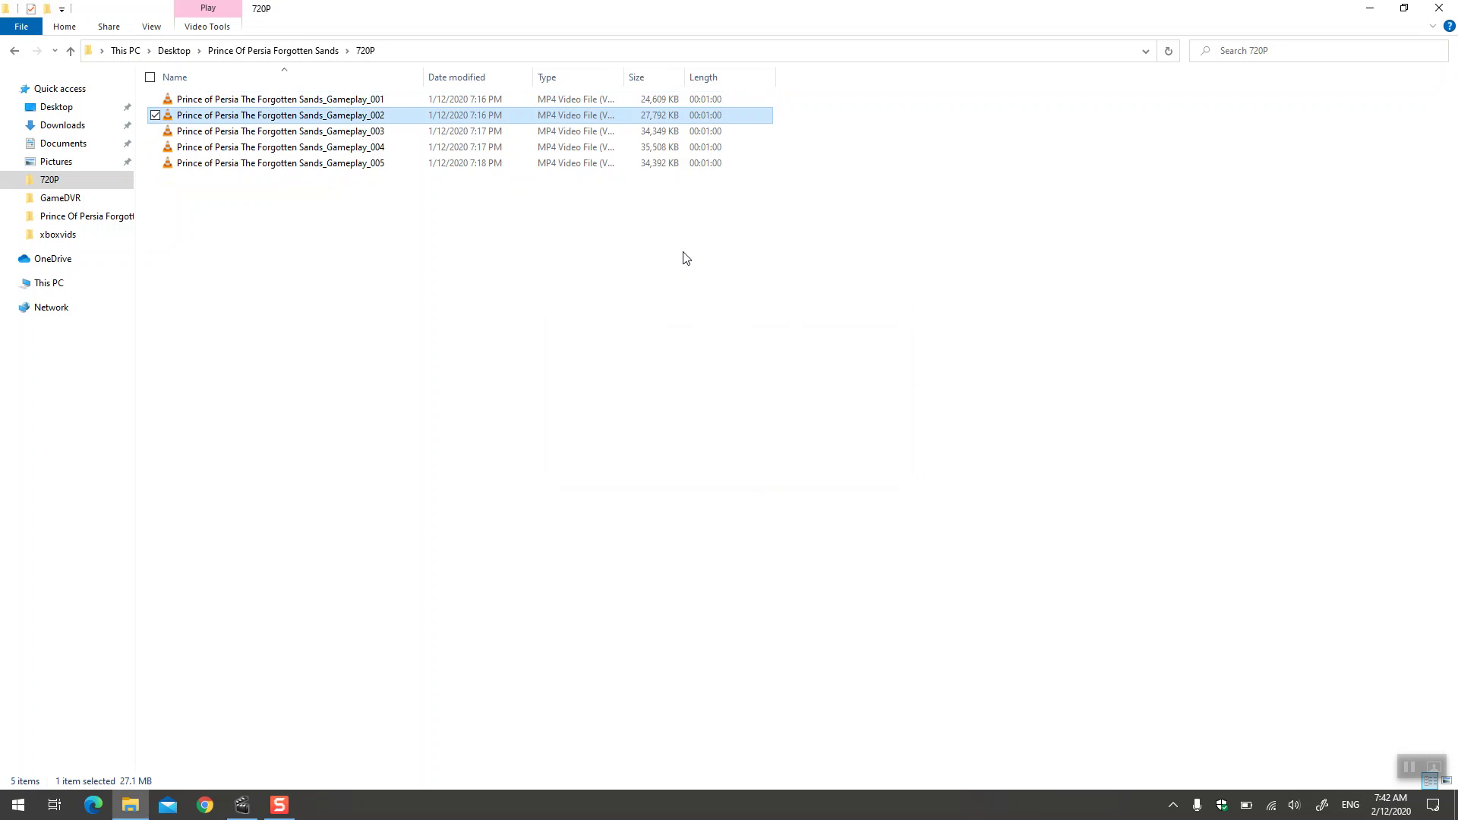
# - Drag the five clips Gameplay_001–_005 into Avidemux as one timeline
pyautogui.hotkey('shift', 'Down')
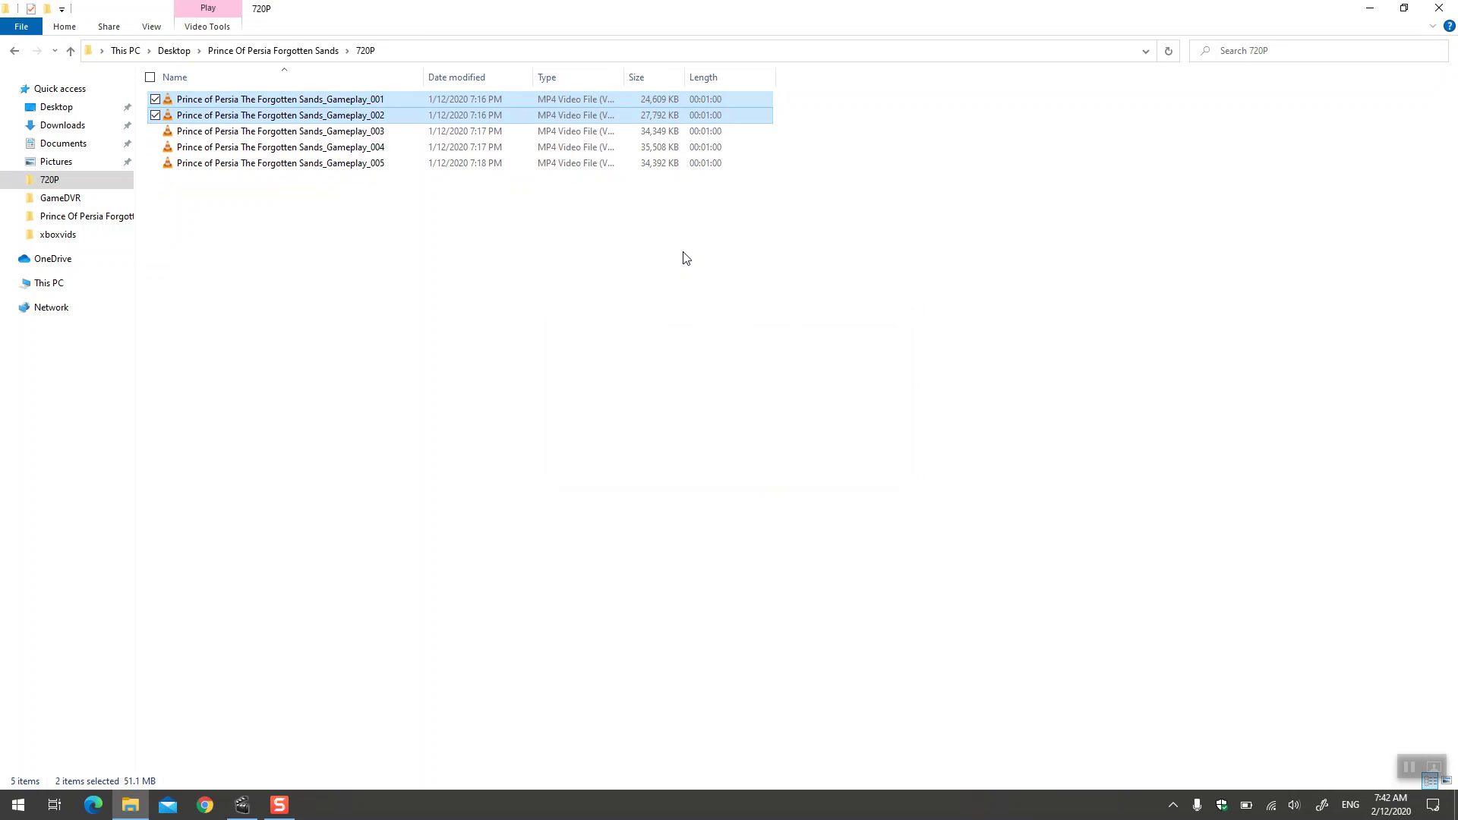
pyautogui.hotkey('shift', 'Down')
pyautogui.hotkey('shift', 'Down')
pyautogui.hotkey('shift', 'Down')
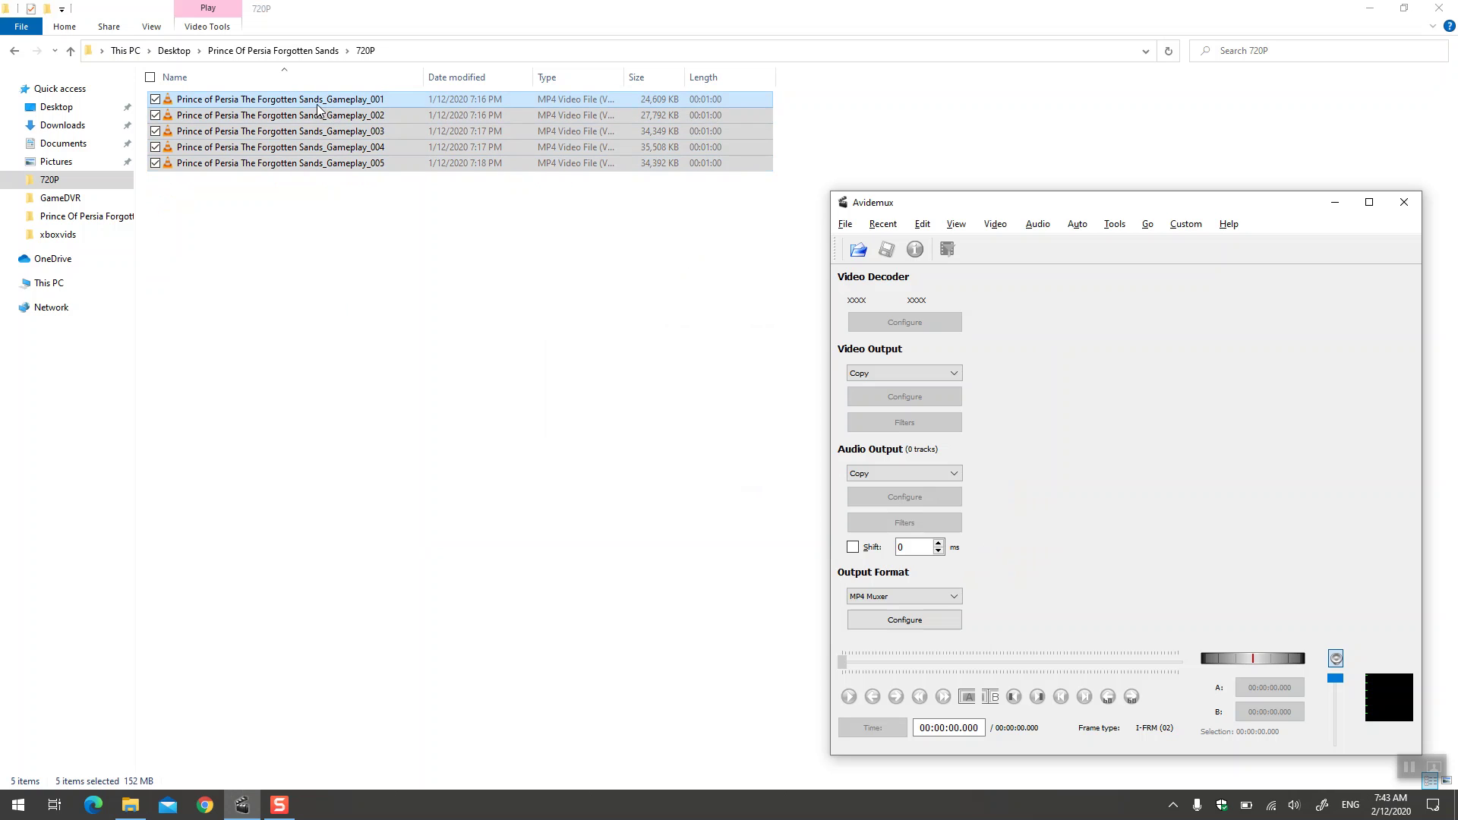
pyautogui.moveTo(319, 111); pyautogui.dragTo(1061, 357)
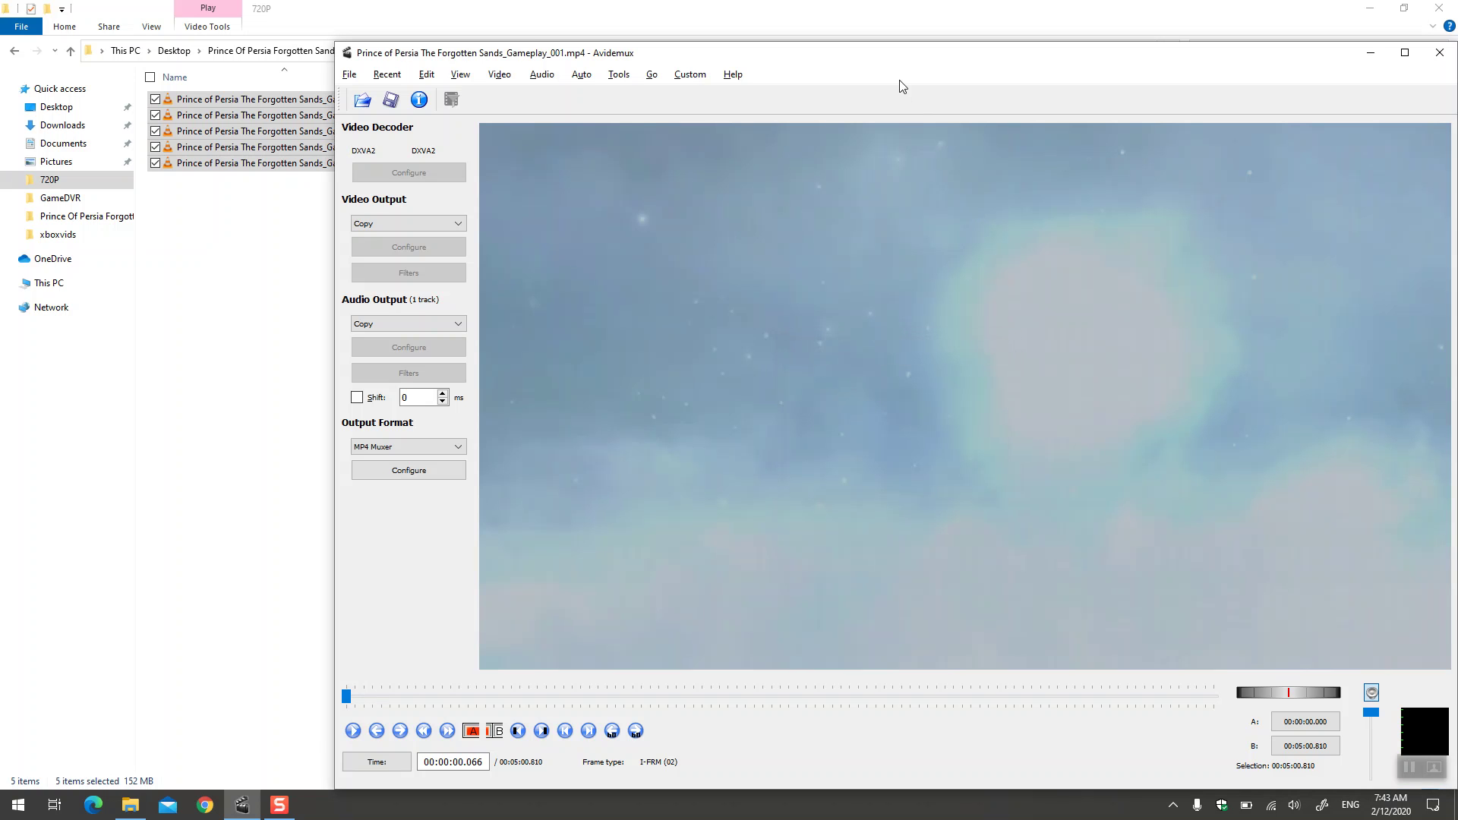
# - Maximize Avidemux and scrub the timeline to its end at 00:05:00.810
pyautogui.doubleClick(883, 54)
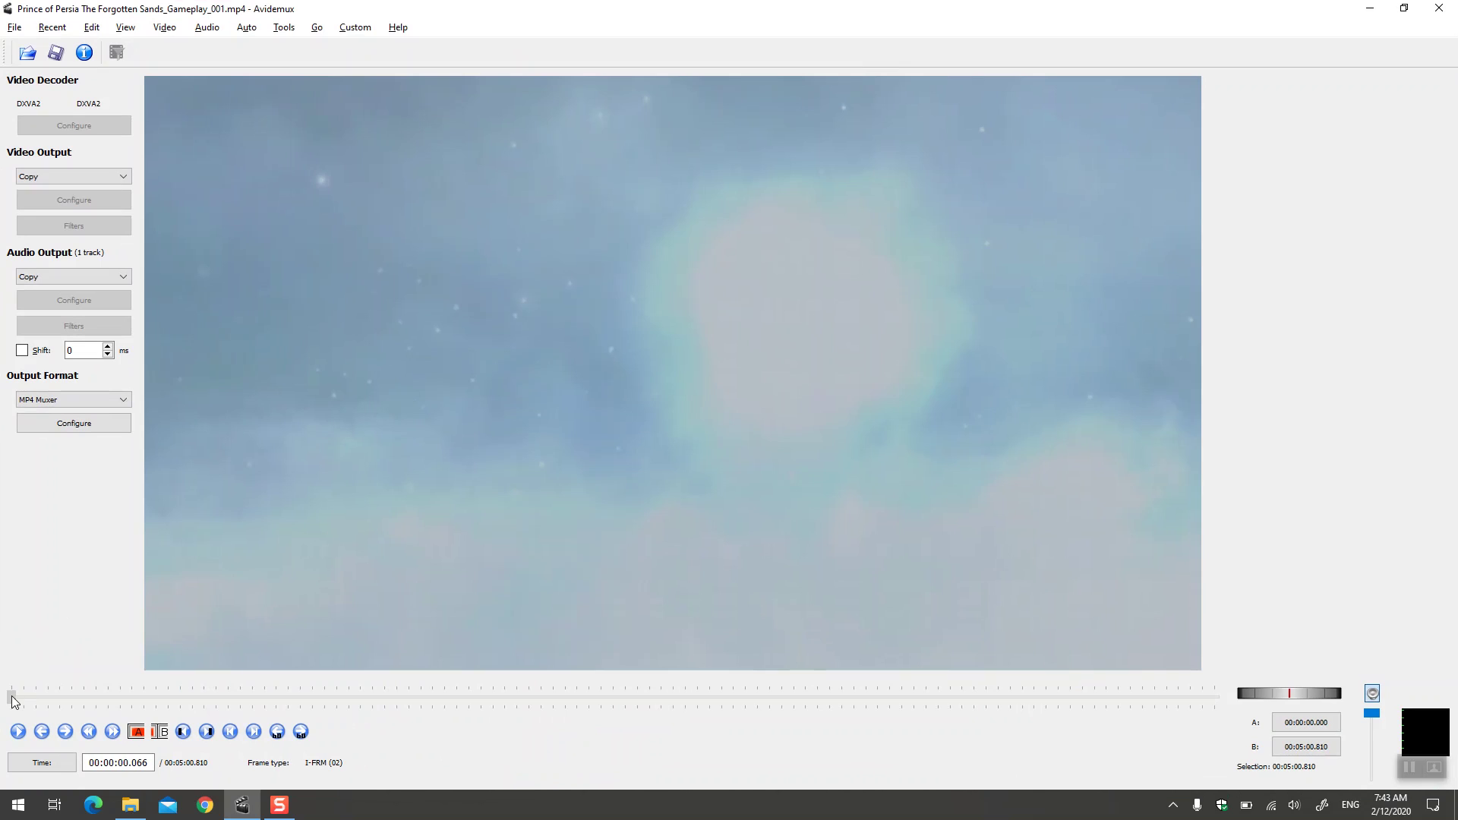
pyautogui.moveTo(14, 700); pyautogui.dragTo(1242, 705)
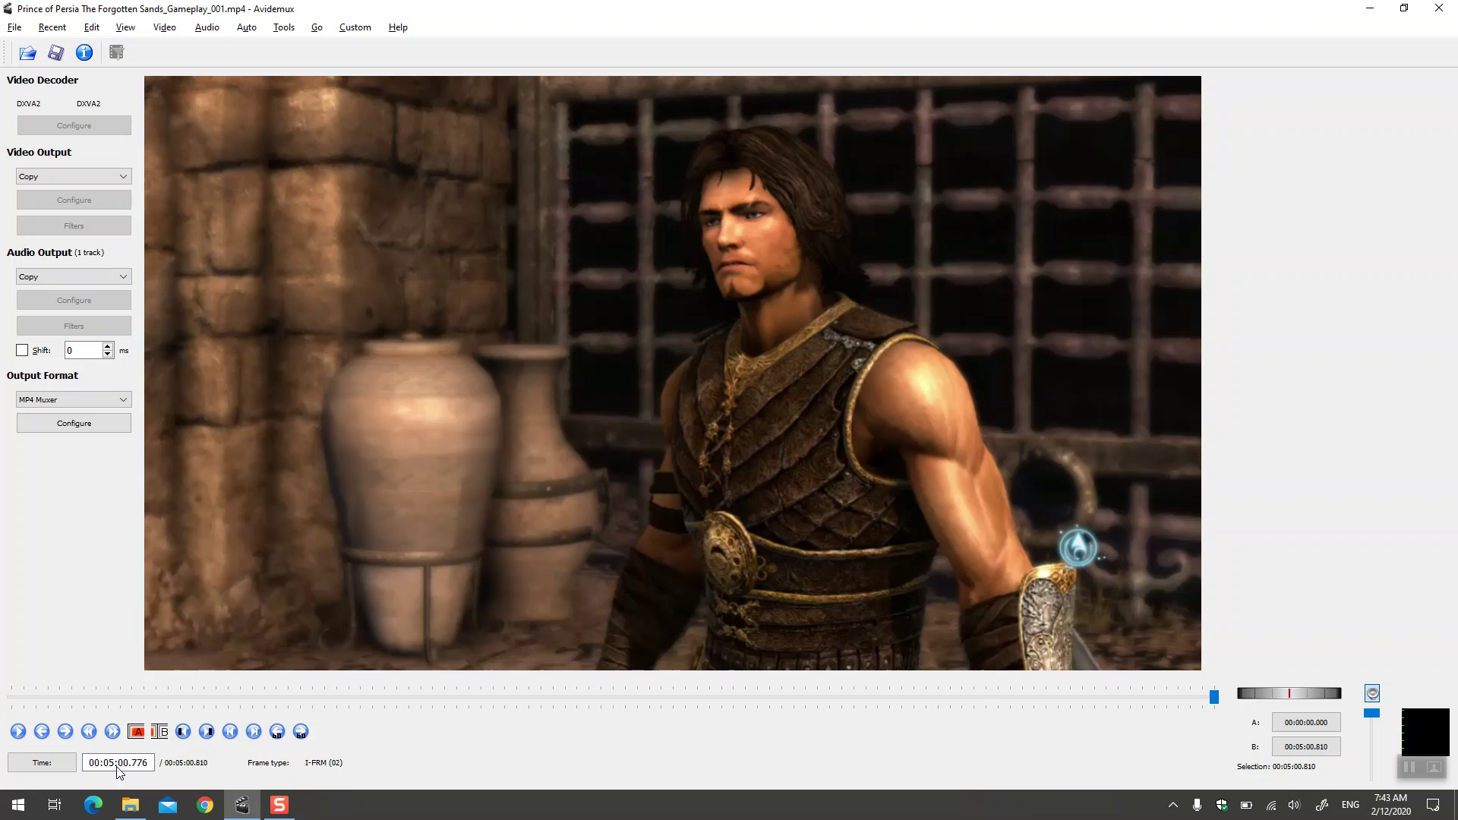
# - Keep MP4 Muxer as the output format and Copy for audio output
pyautogui.click(75, 403)
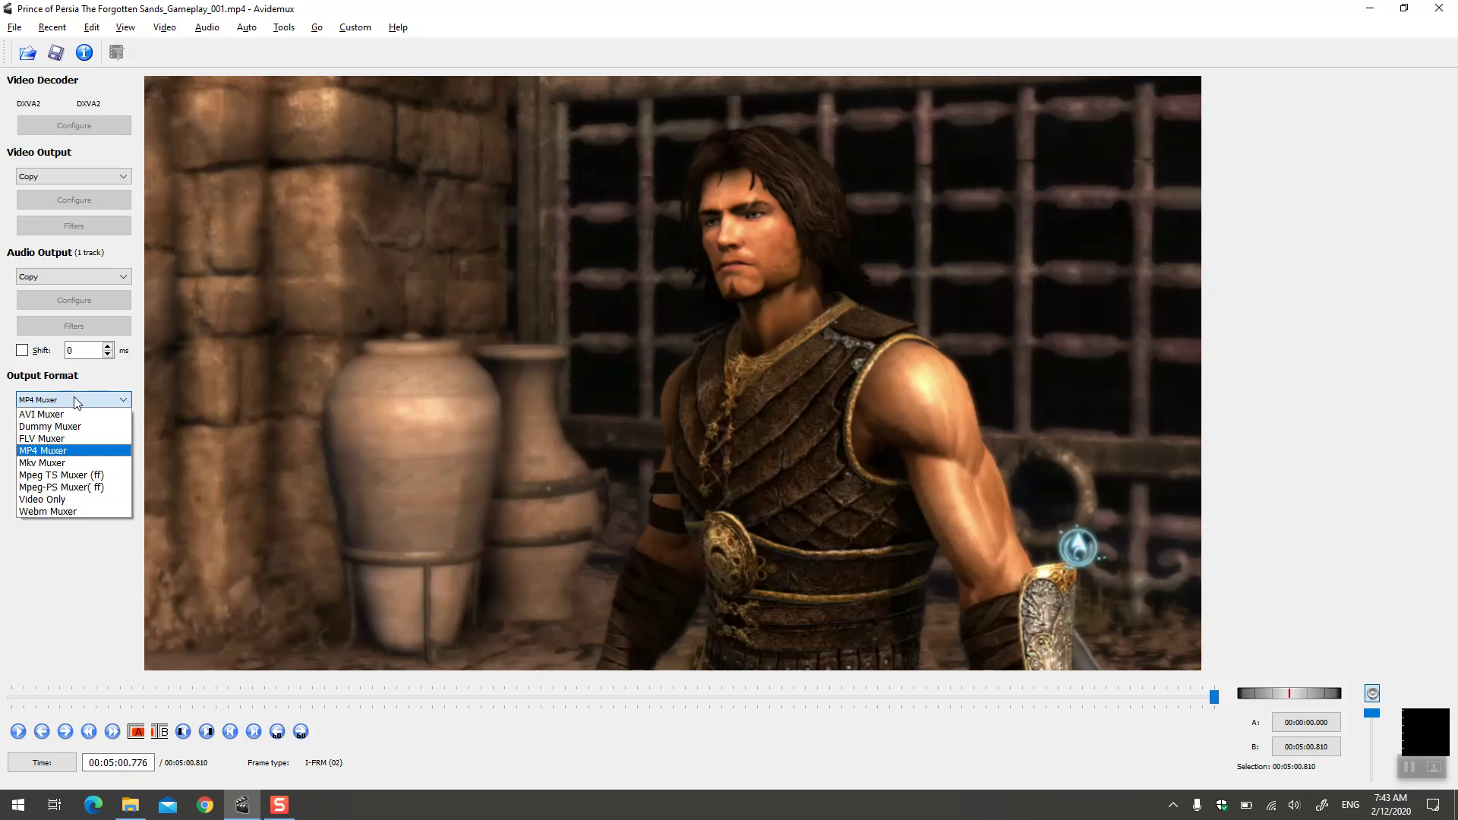
pyautogui.click(76, 403)
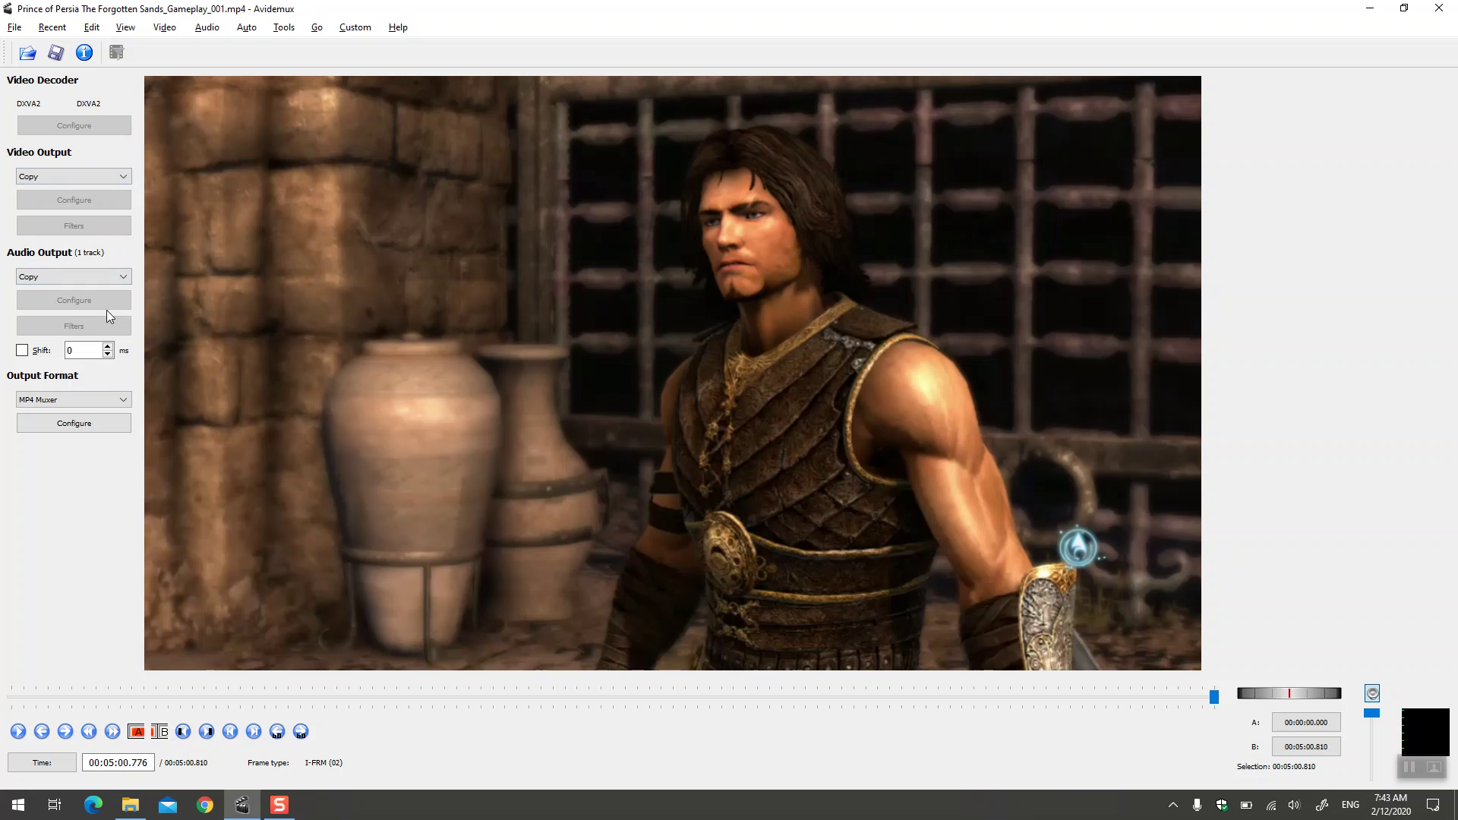
pyautogui.click(47, 279)
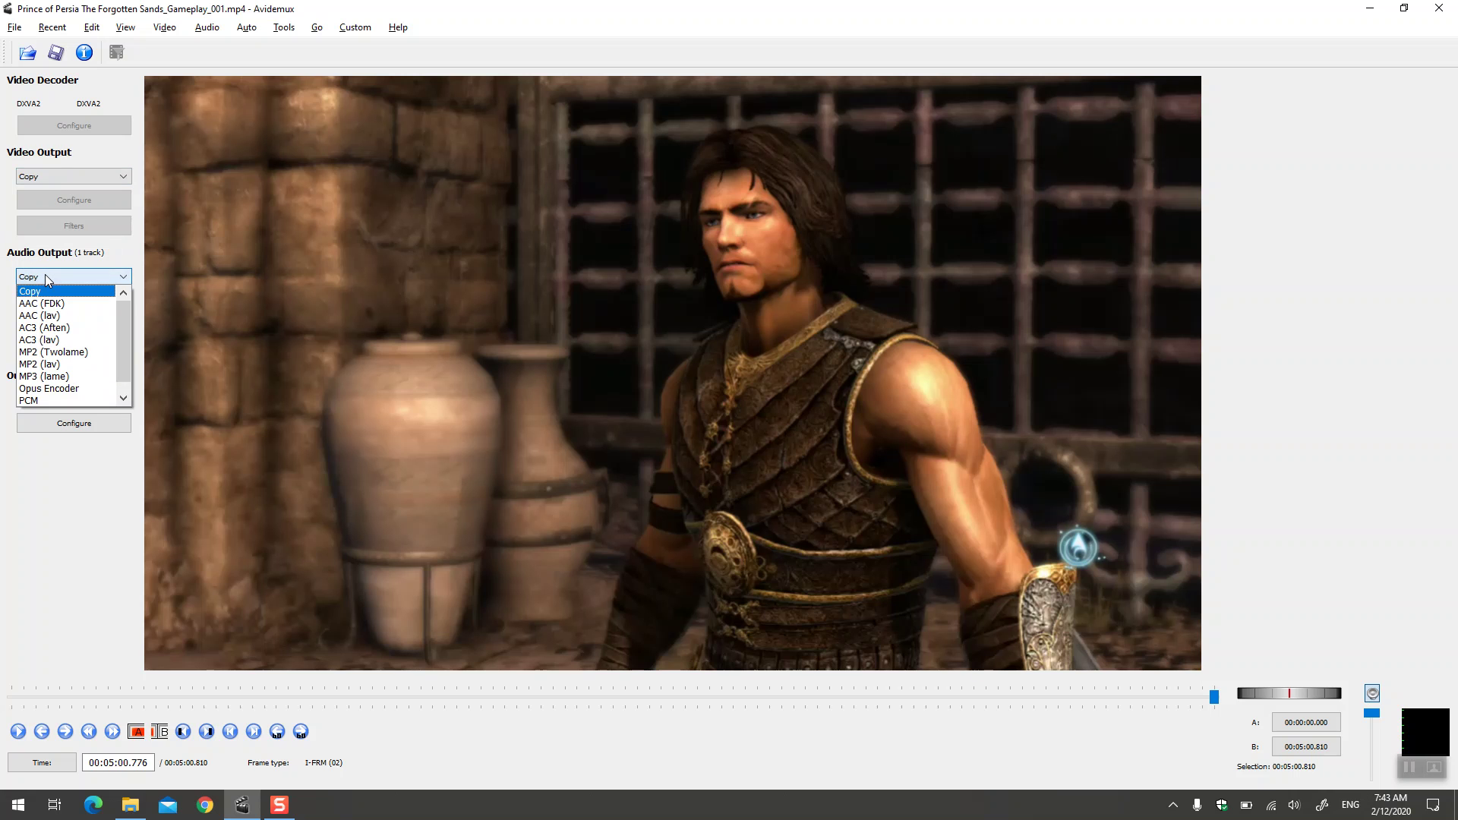
pyautogui.click(46, 279)
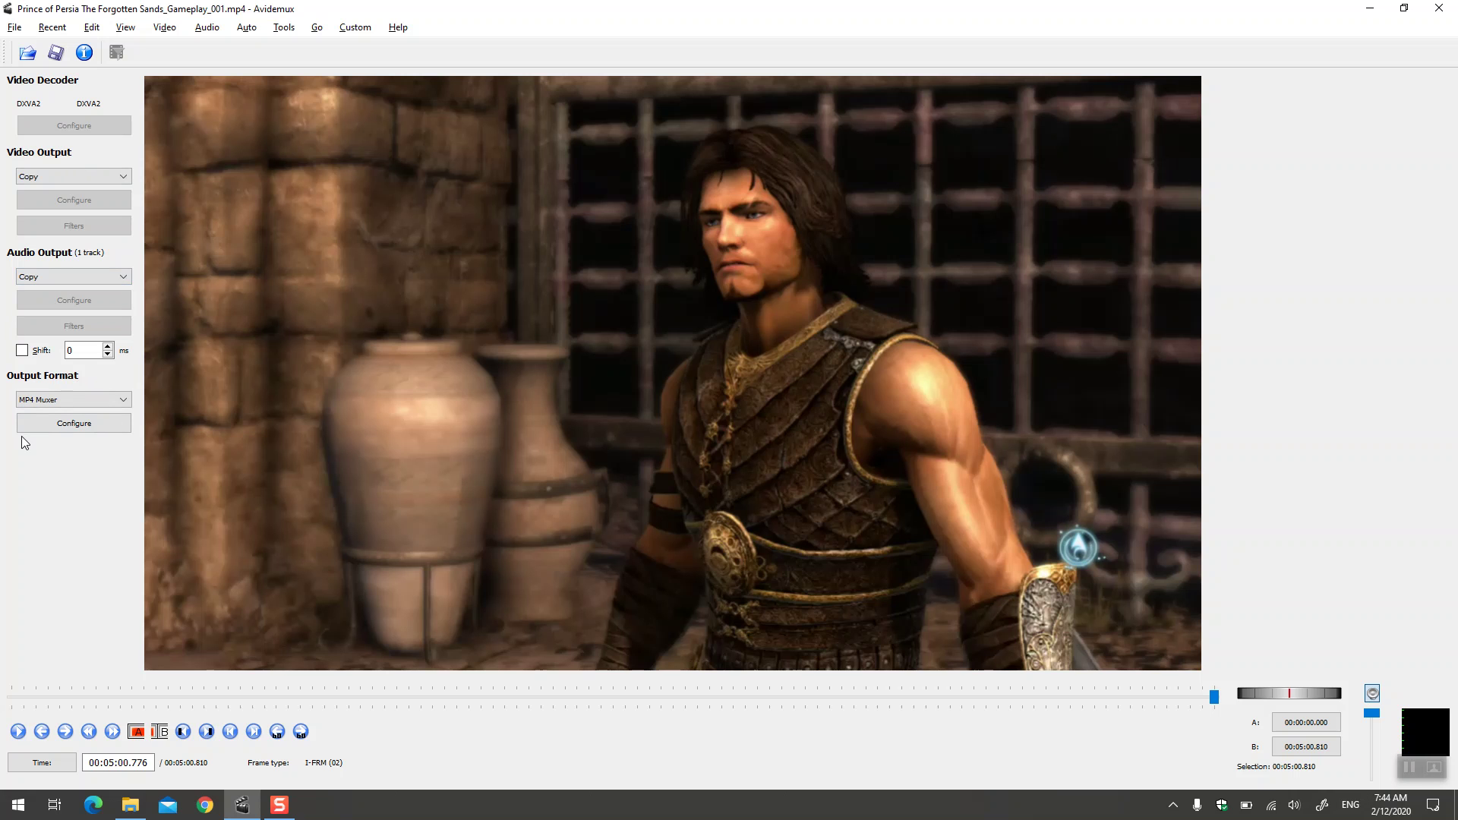
# - Strip '_001_edit' from the suggested name and save as Prince of Persia The Forgotten Sands_Gameplay.mp4
pyautogui.click(57, 52)
pyautogui.press('End')
pyautogui.write('_edit')
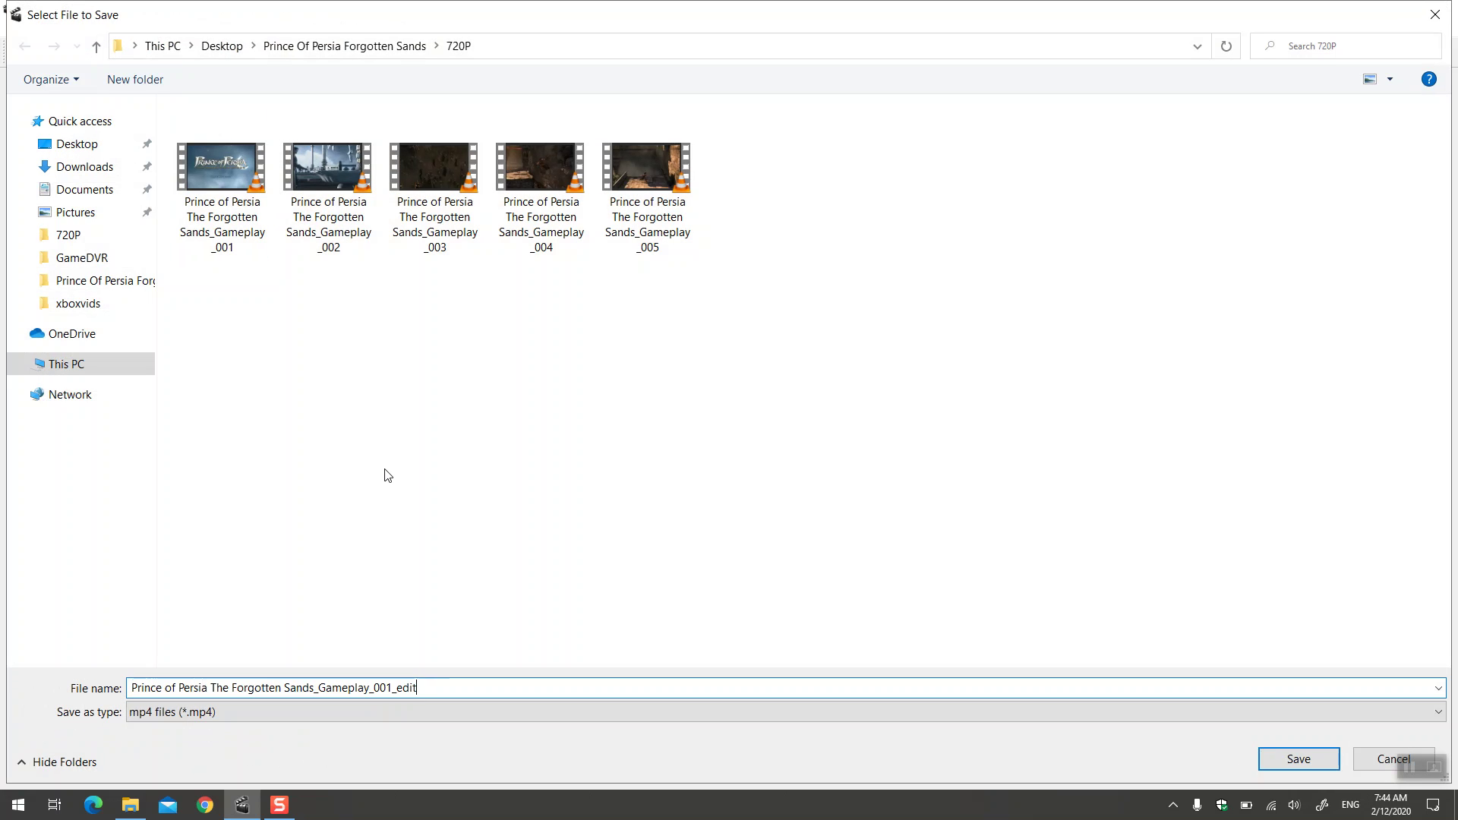
pyautogui.press('Left')
pyautogui.press('Left')
pyautogui.hotkey('shift', 'End')
pyautogui.press('Delete')
pyautogui.press('BackSpace')
pyautogui.click(502, 483)
pyautogui.click(1296, 760)
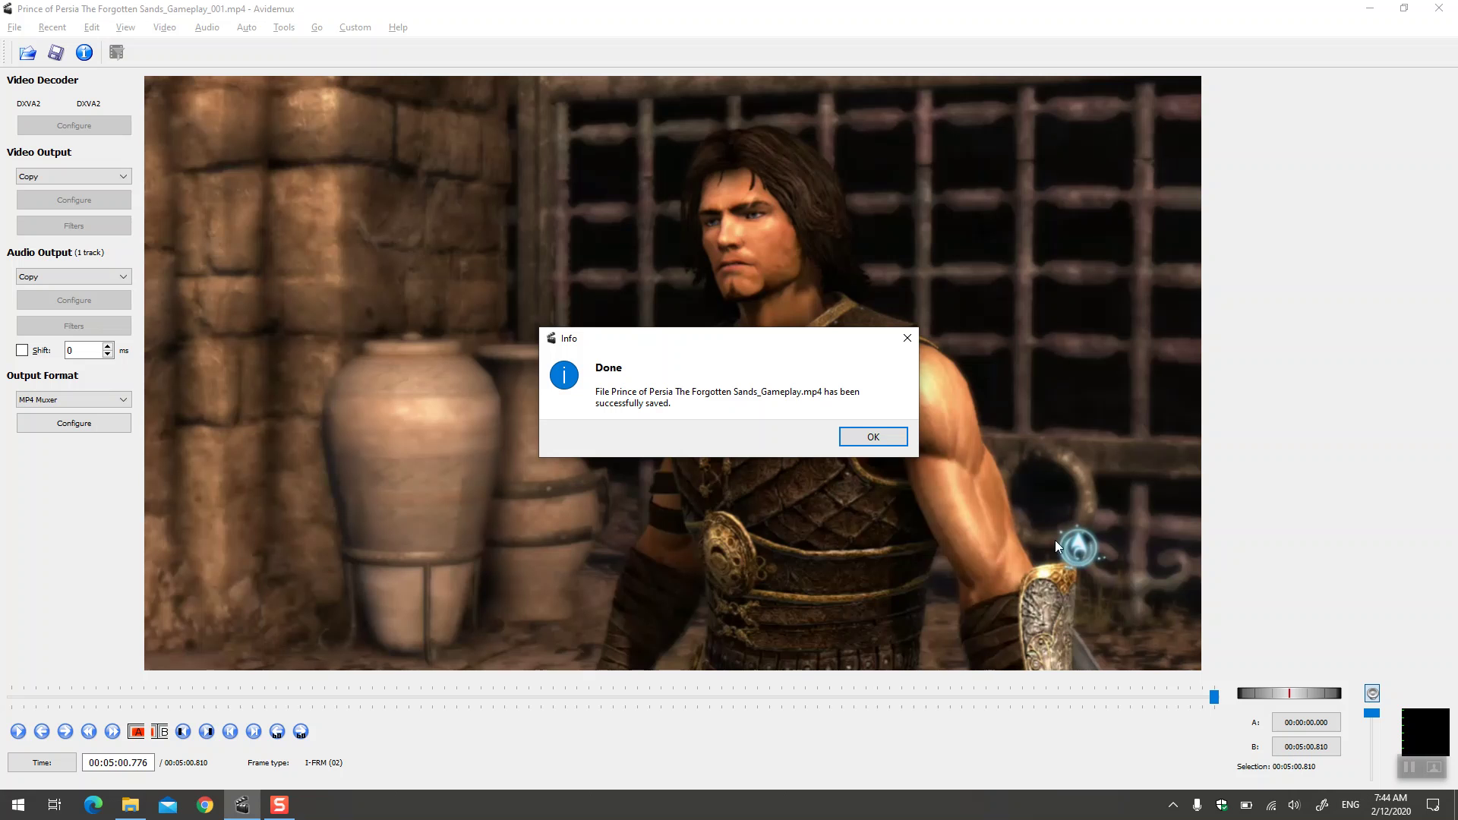
# - Dismiss the Done message and play the new Gameplay file in VLC
pyautogui.click(890, 445)
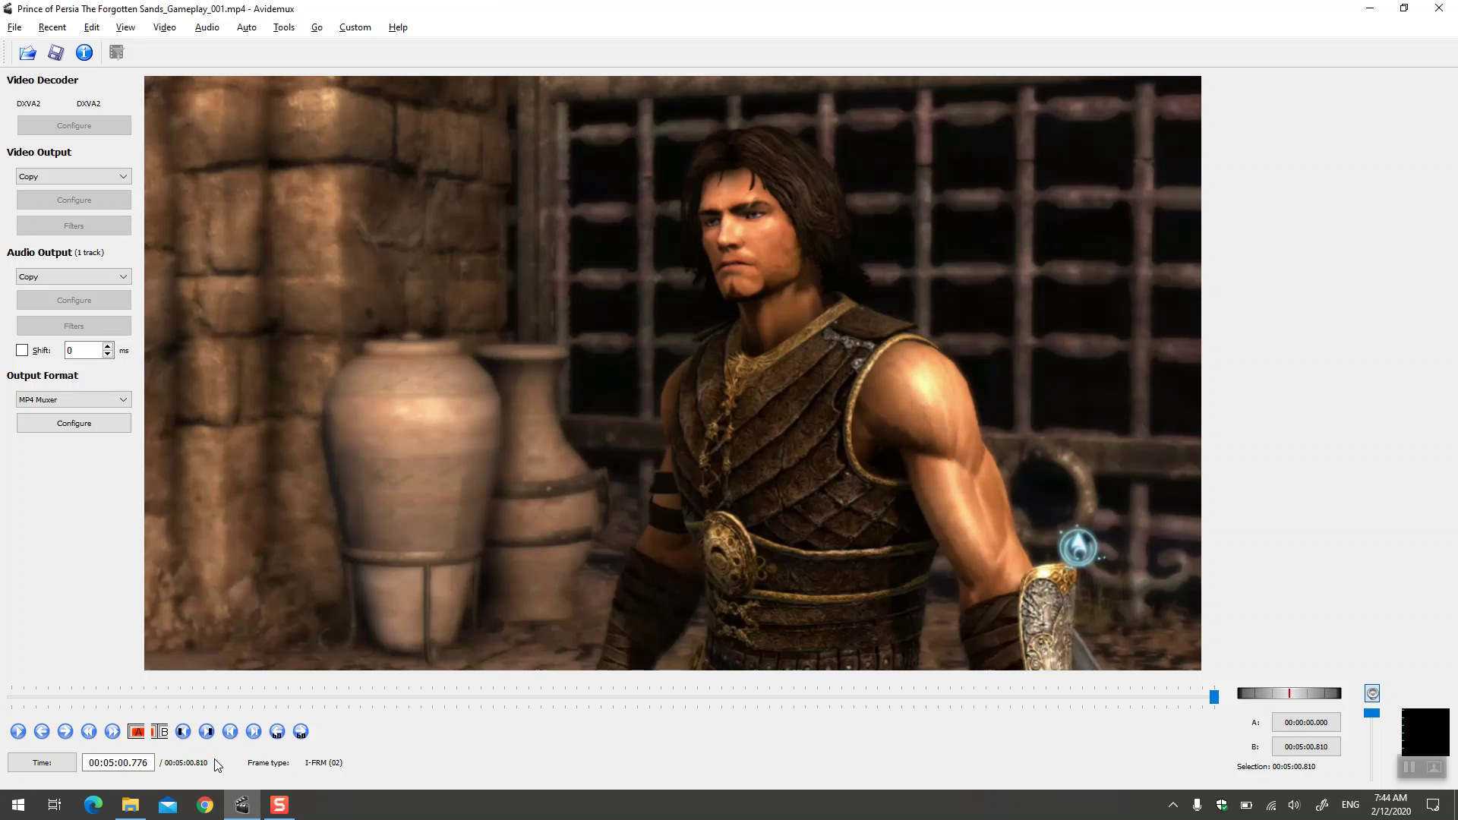
pyautogui.click(131, 803)
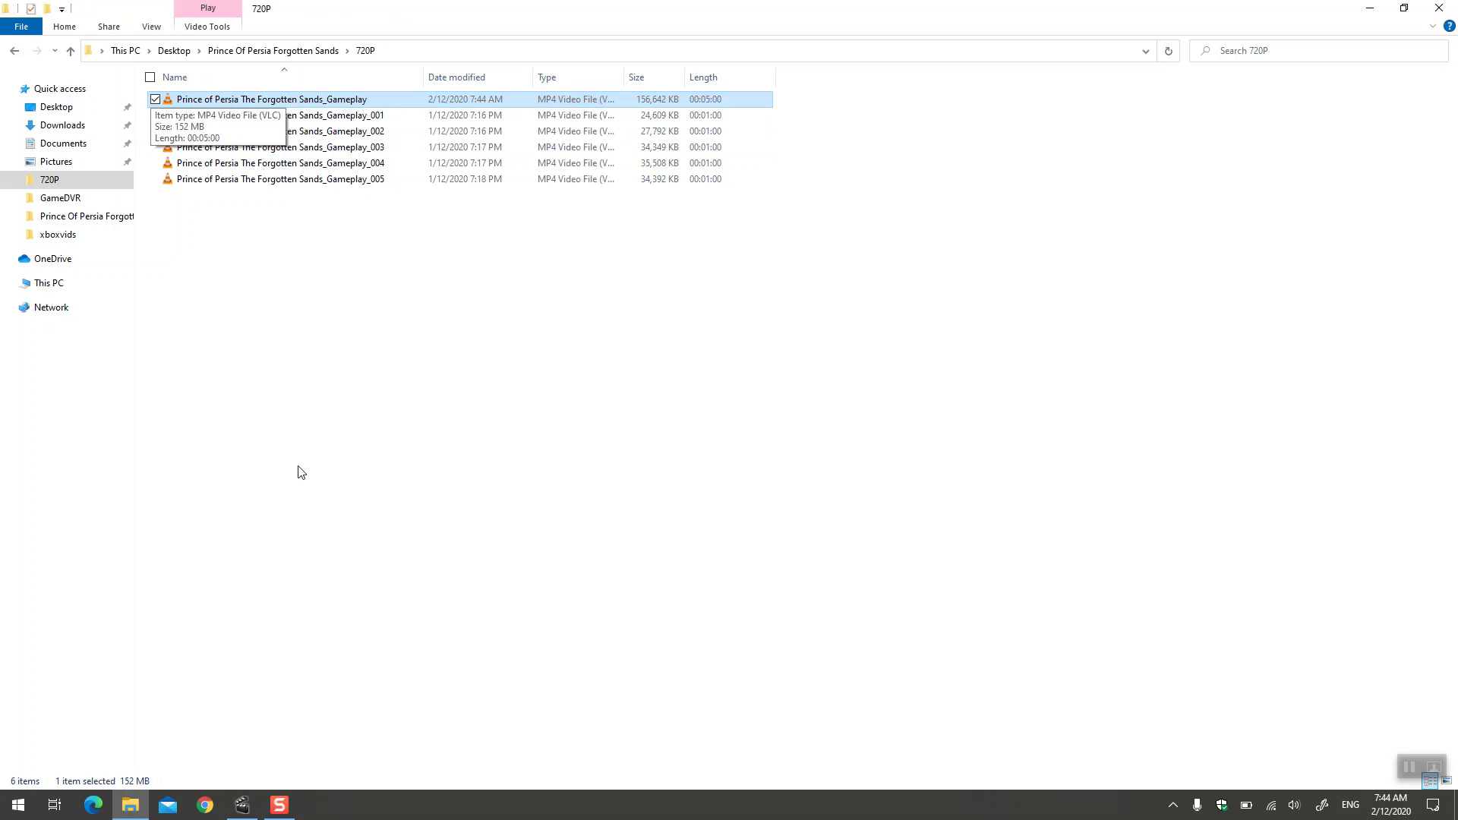
pyautogui.press('Return')
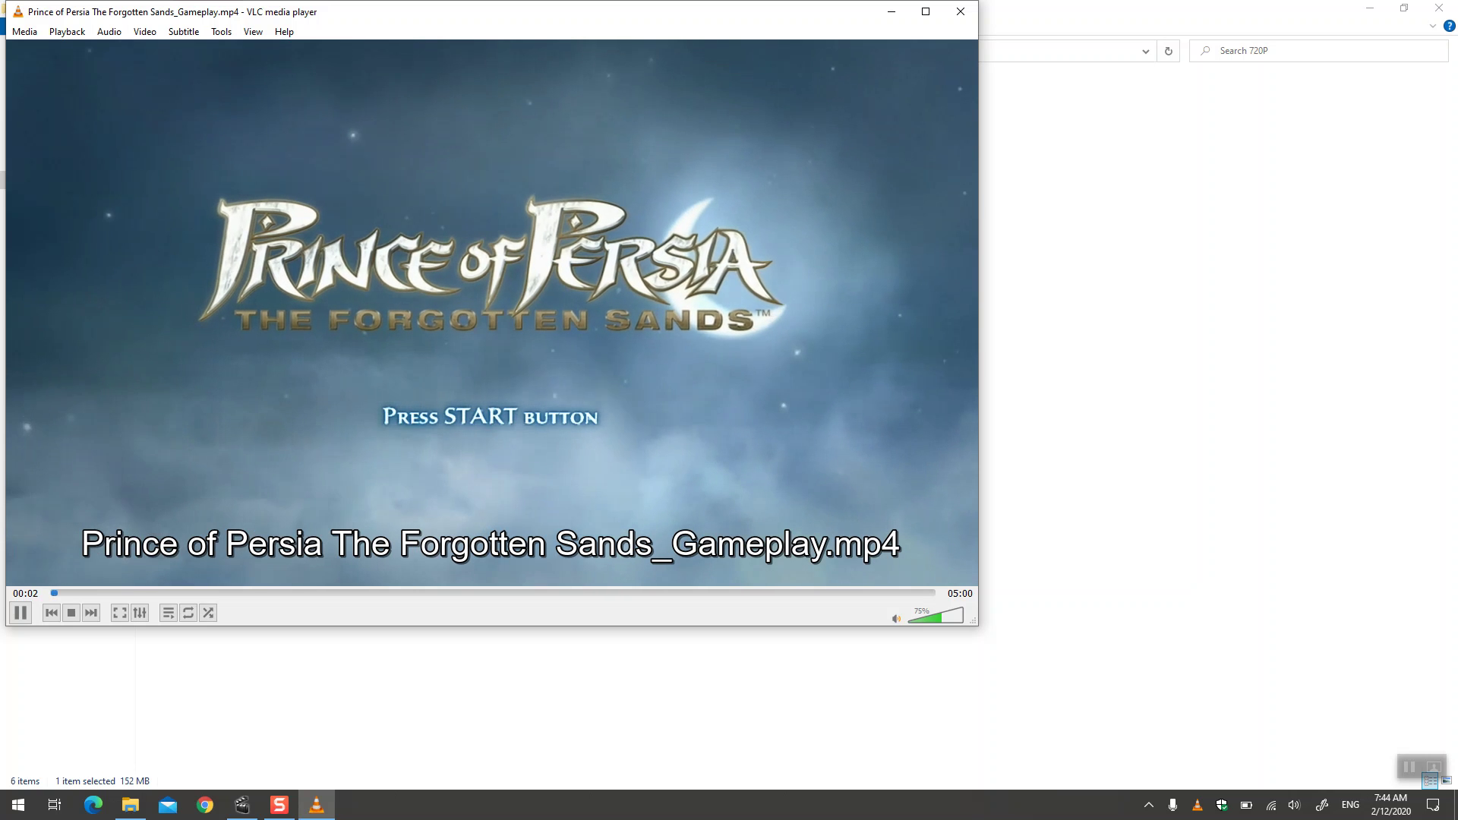
# - Skip ahead through the video in several jumps, pause, and close VLC
pyautogui.press('Right')
pyautogui.press('Right')
pyautogui.press('Right')
pyautogui.press('Right')
pyautogui.press('Right')
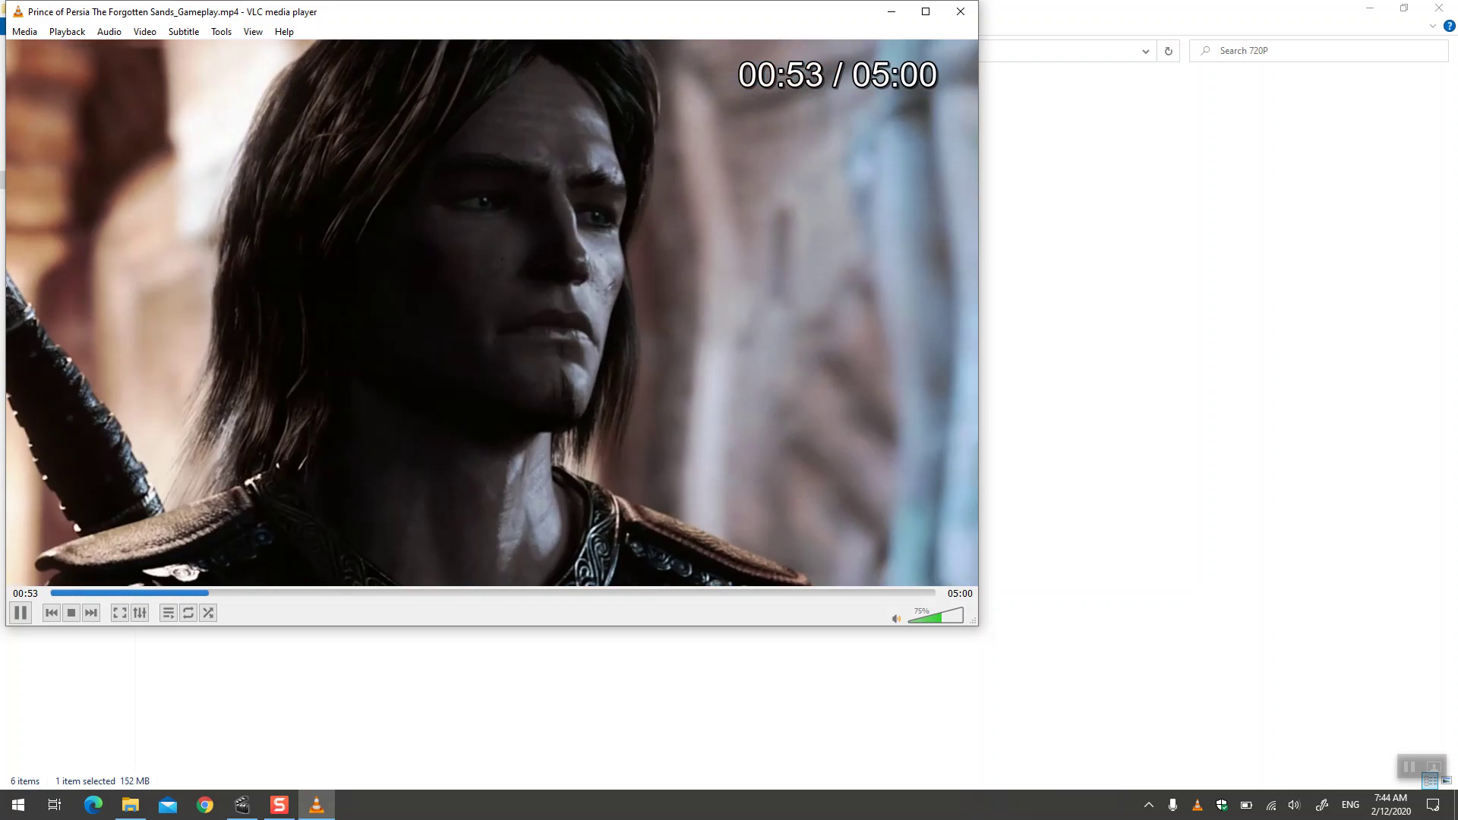
pyautogui.press('Right')
pyautogui.press('Right')
pyautogui.press('Right')
pyautogui.press('Right')
pyautogui.press('Right')
pyautogui.press('Right')
pyautogui.press('Right')
pyautogui.press('Right')
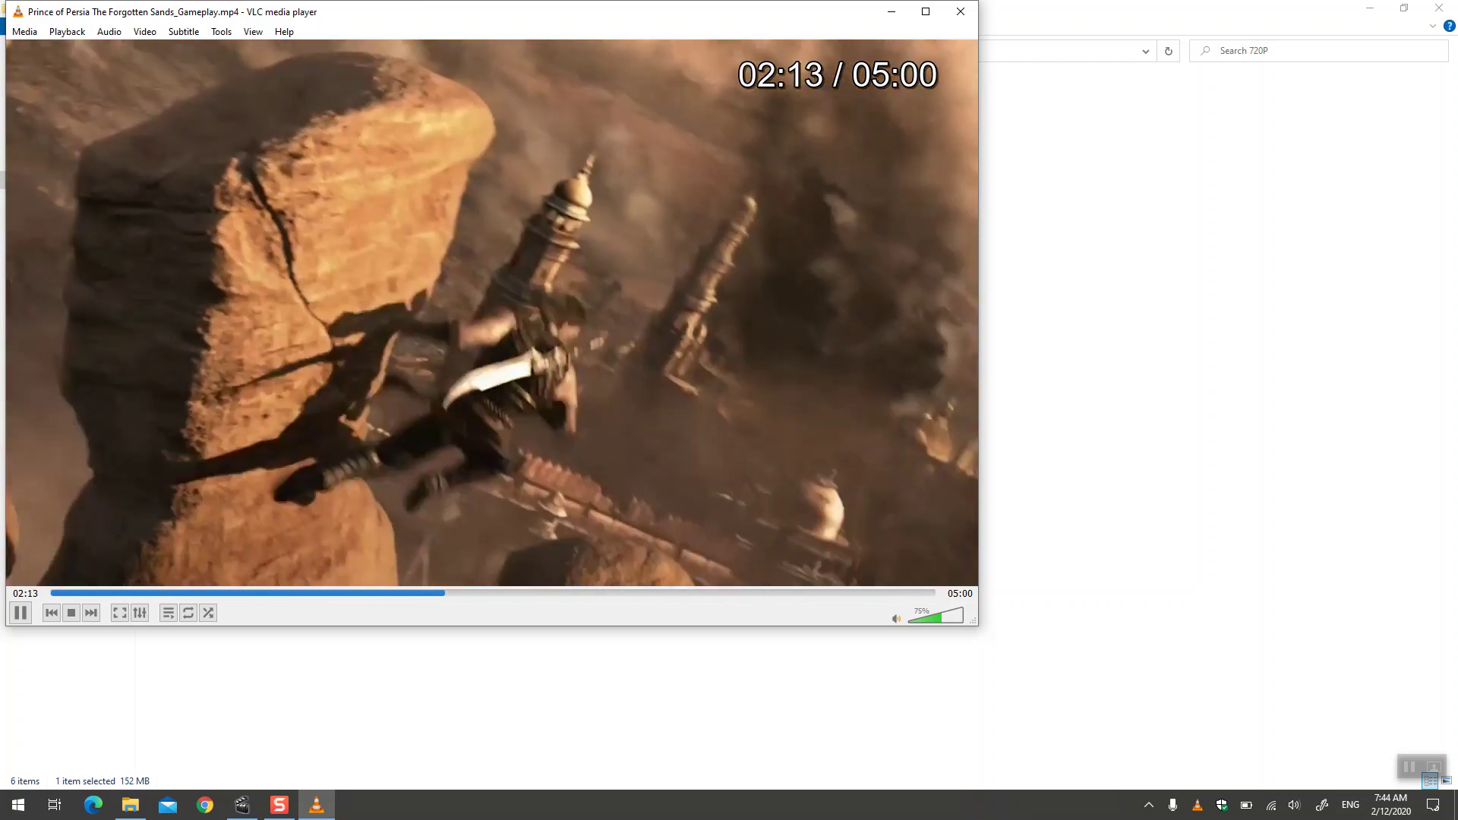
pyautogui.press('Right')
pyautogui.press('Right')
pyautogui.press('Right')
pyautogui.press('Right')
pyautogui.press('Right')
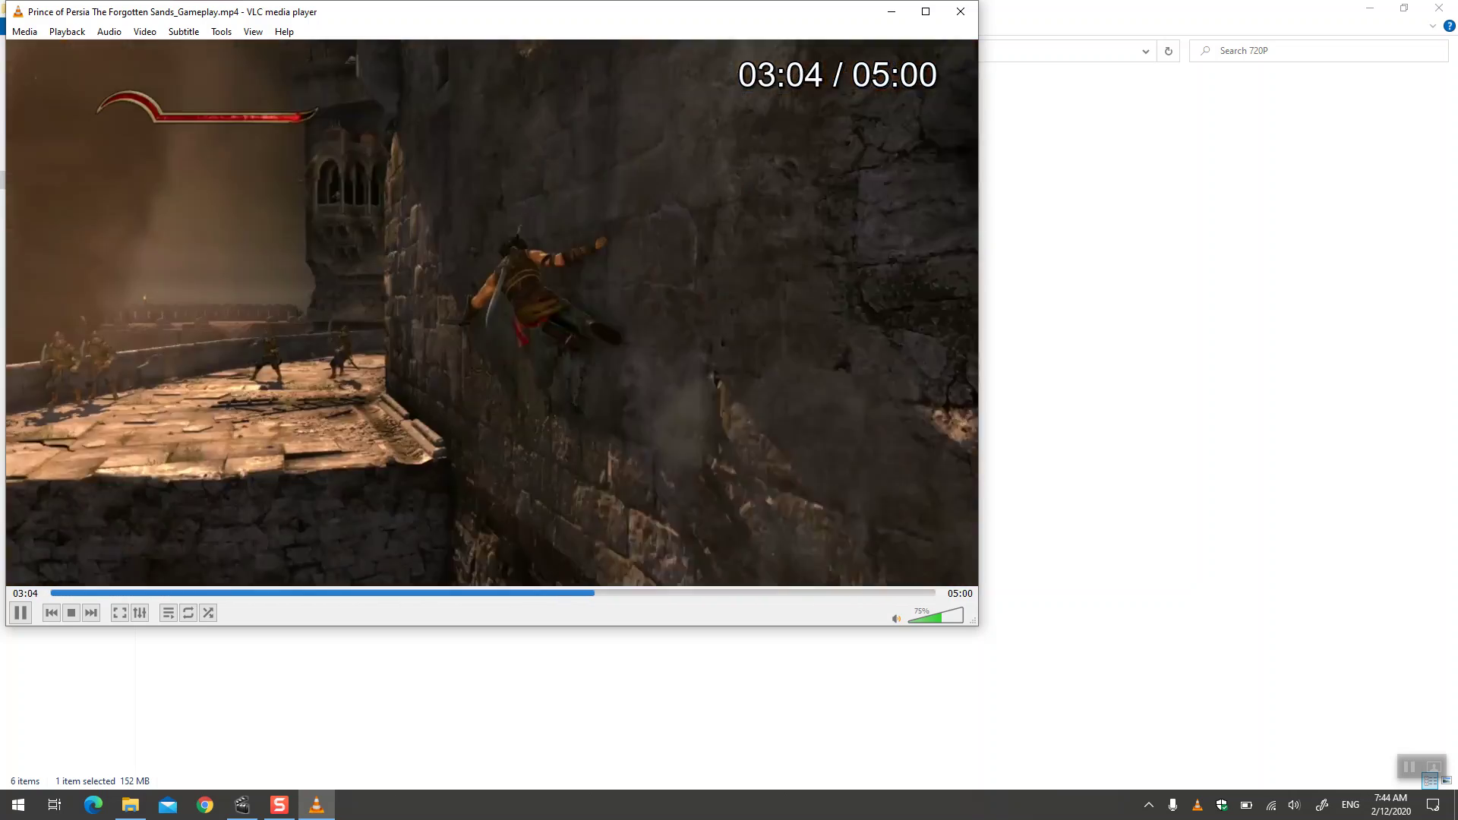
pyautogui.press('Right')
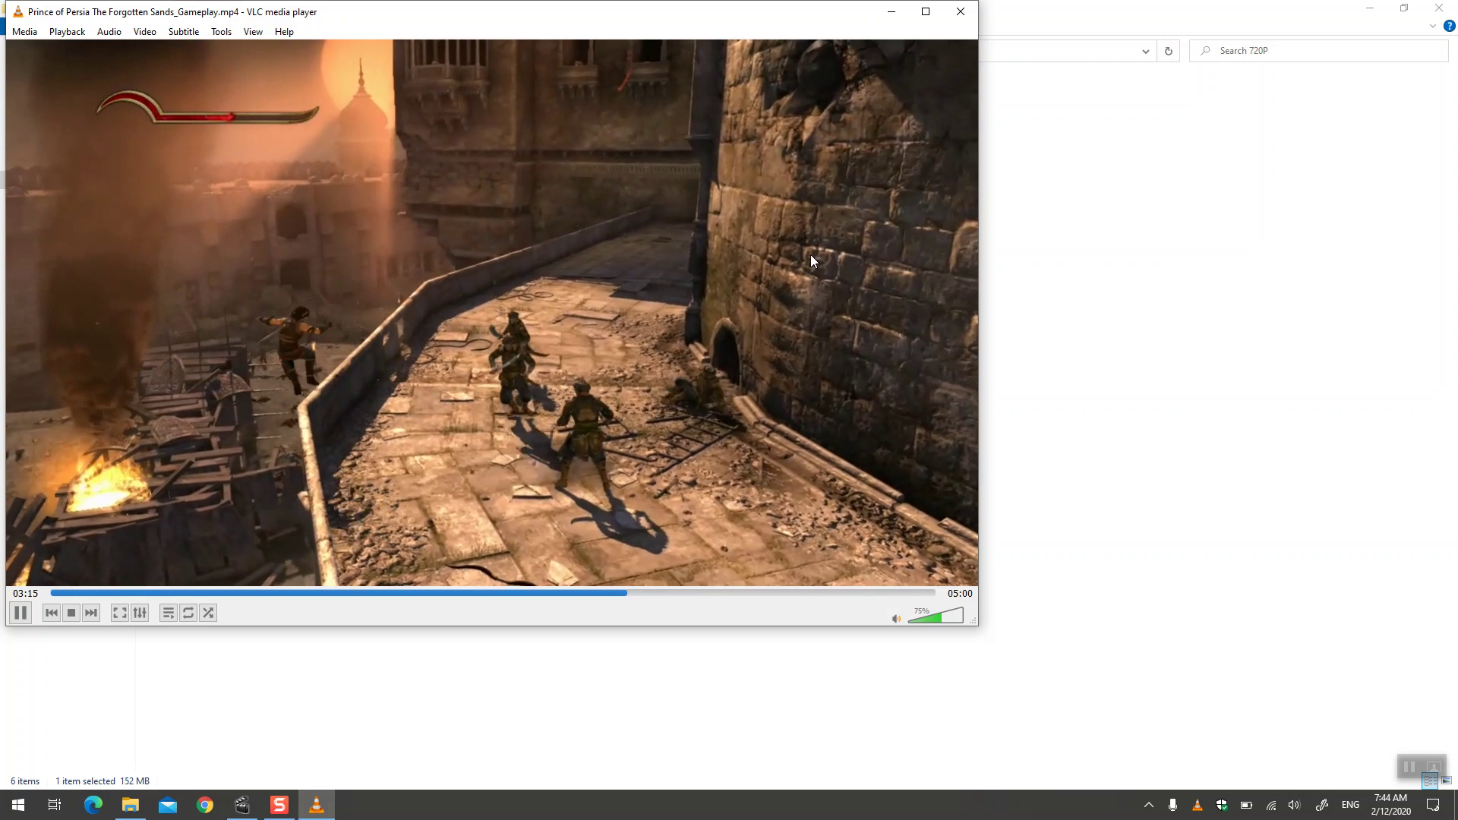
pyautogui.press('space')
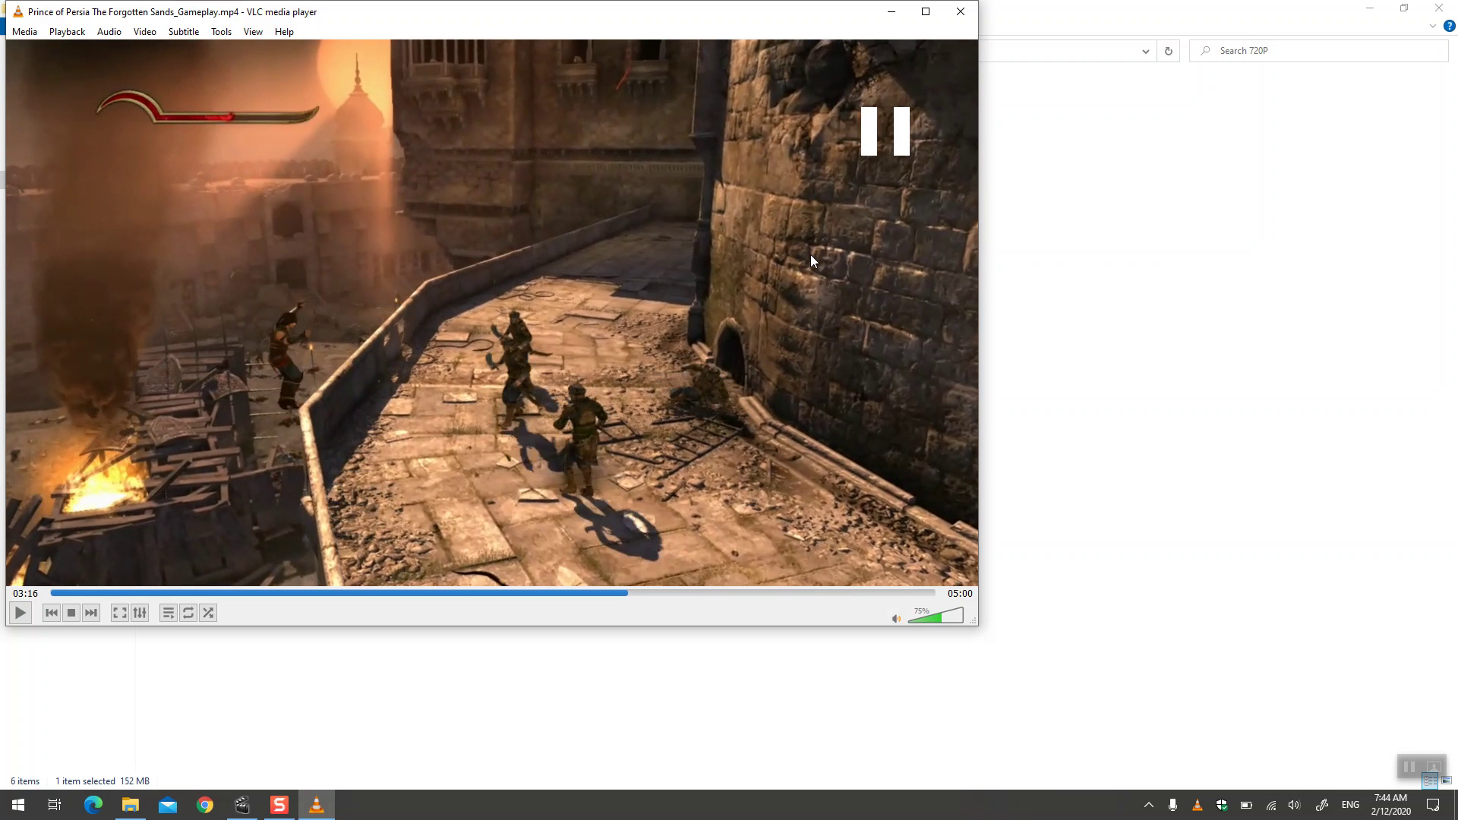
pyautogui.click(961, 12)
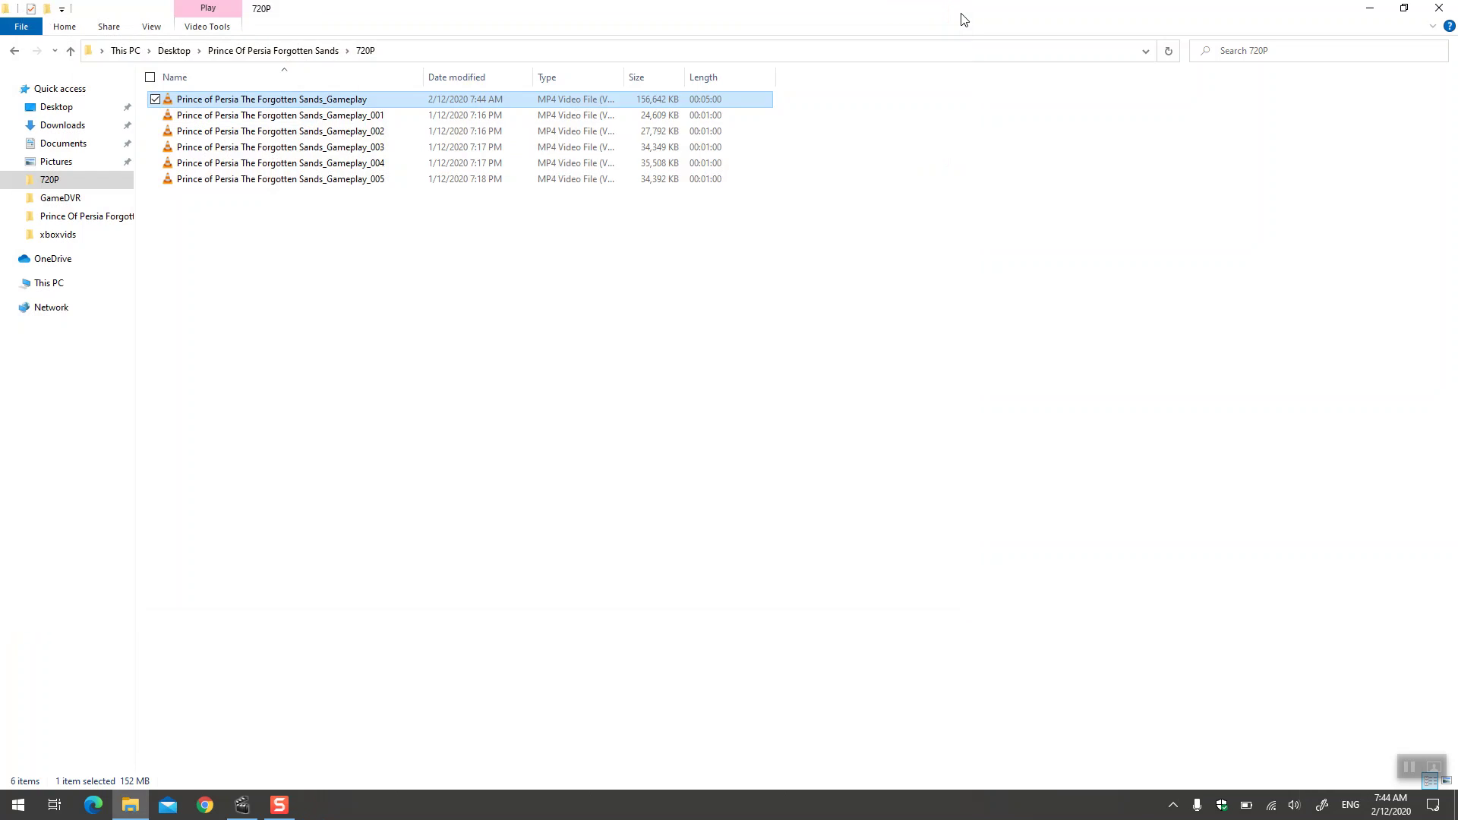
# - Switch back to the Avidemux window with Alt+Tab
pyautogui.hotkey('alt', 'Tab')
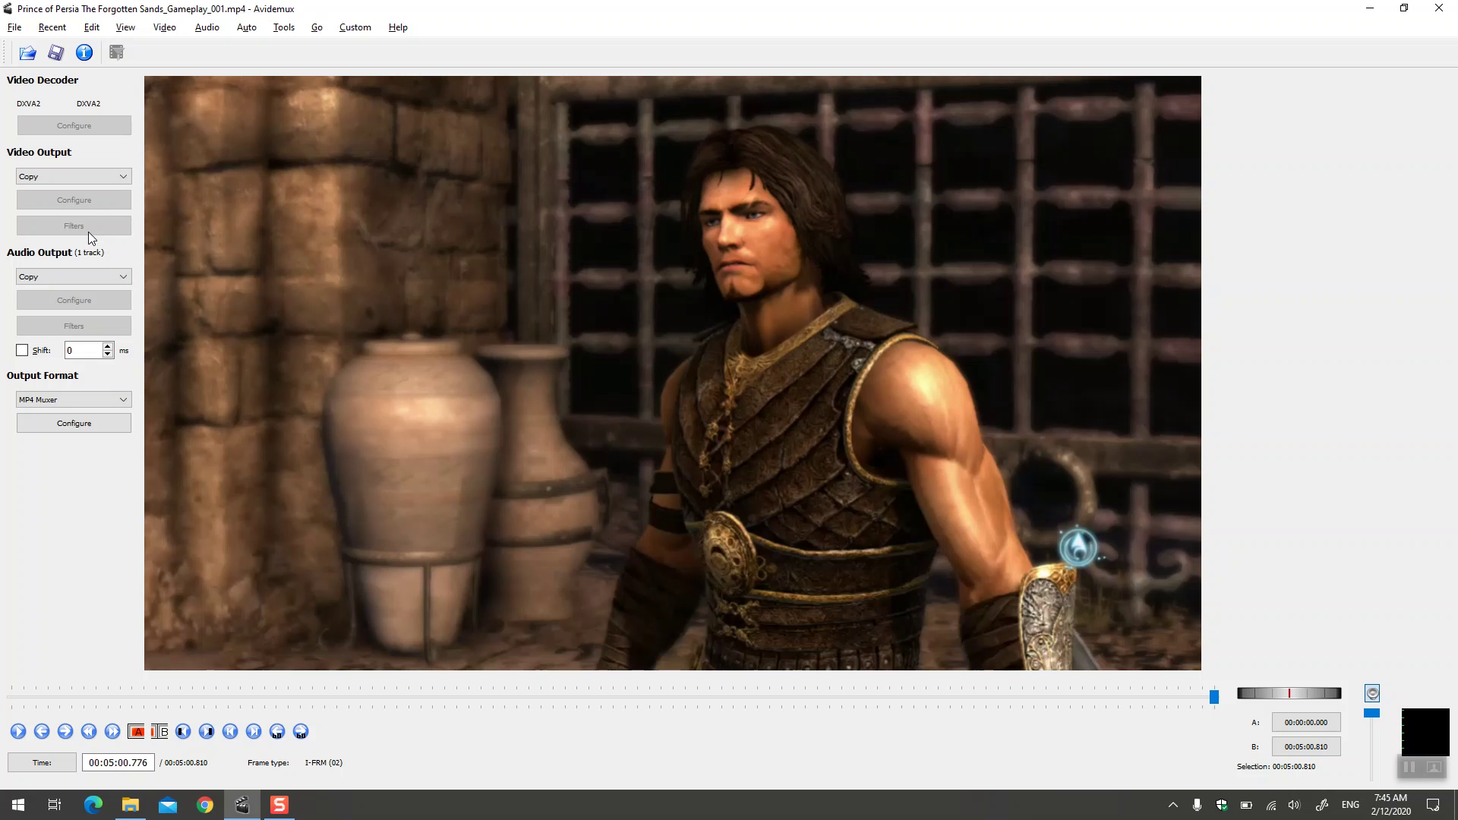
pyautogui.click(55, 175)
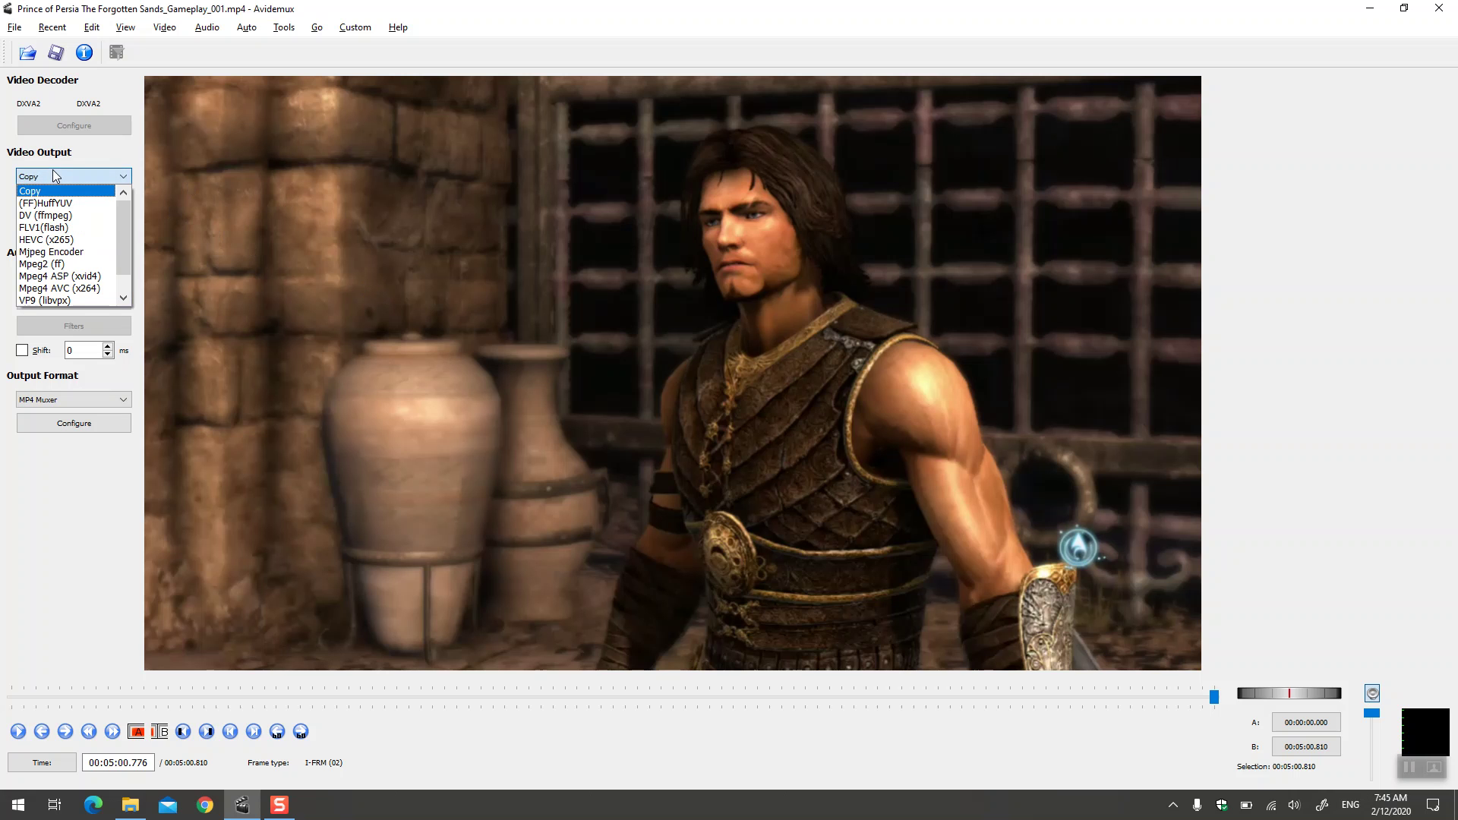
pyautogui.scroll(-1, 73, 251)
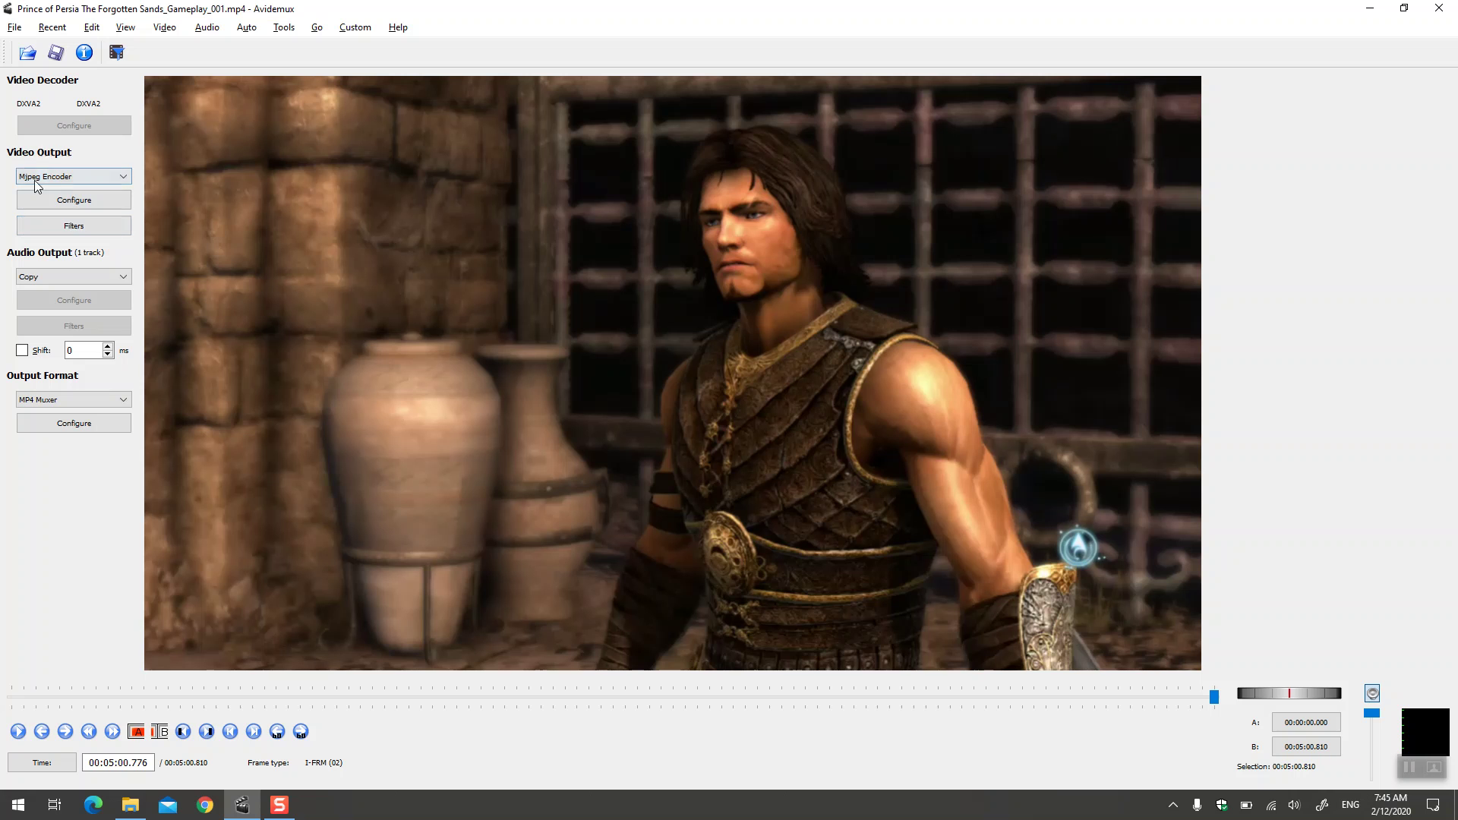
pyautogui.click(73, 226)
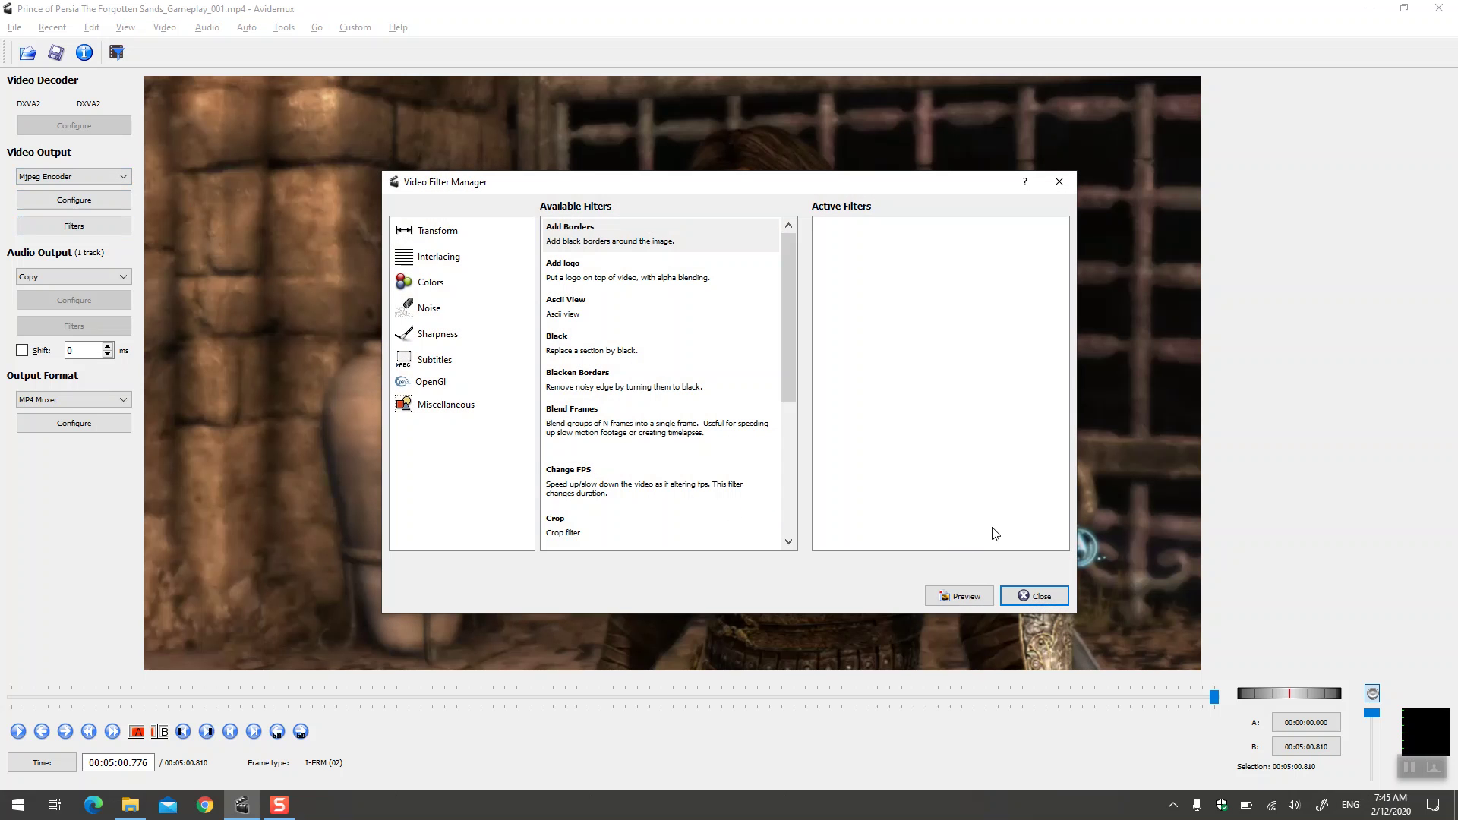
pyautogui.click(1030, 594)
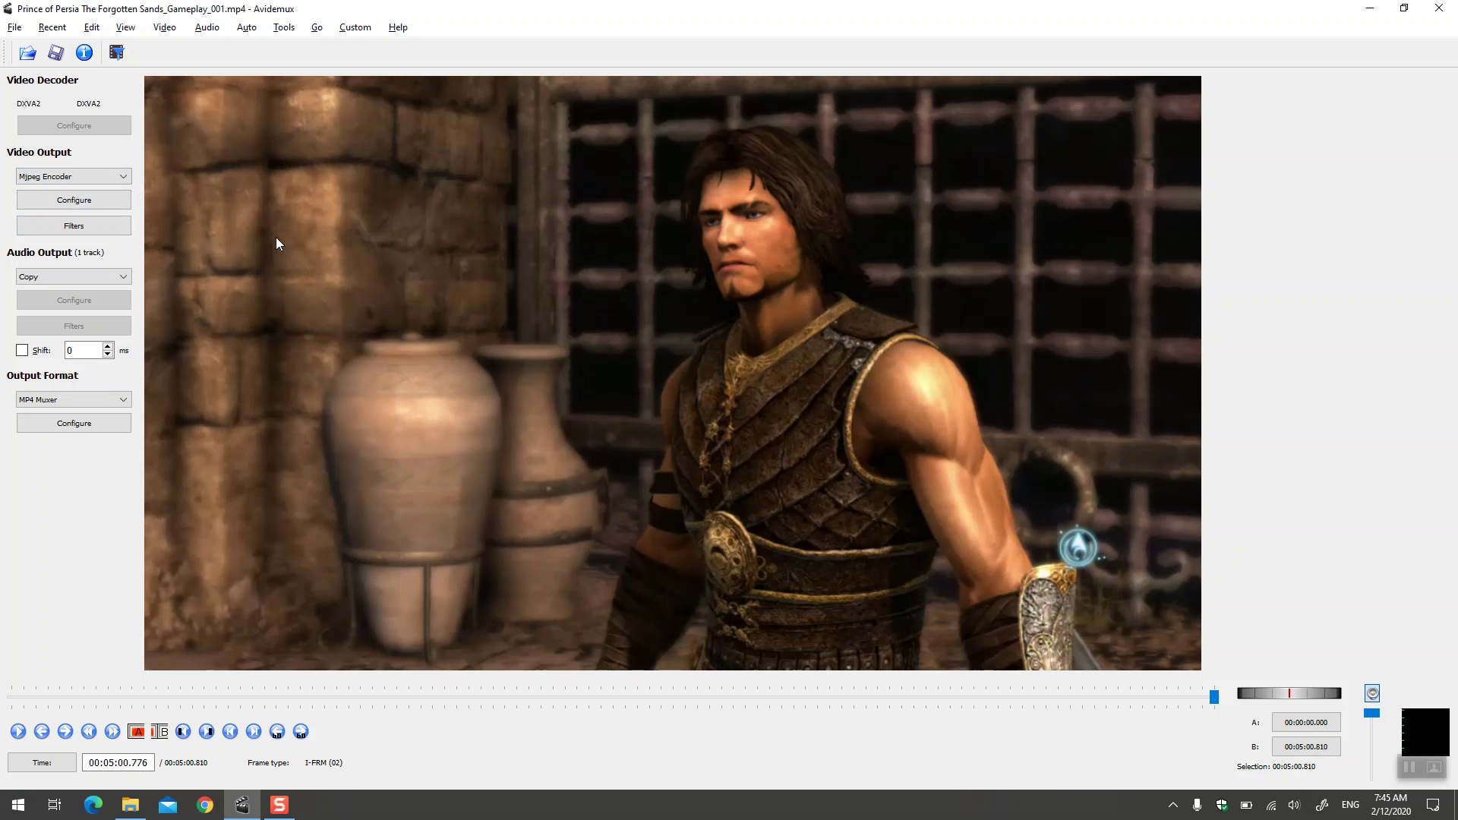
pyautogui.click(105, 179)
pyautogui.scroll(2, 69, 228)
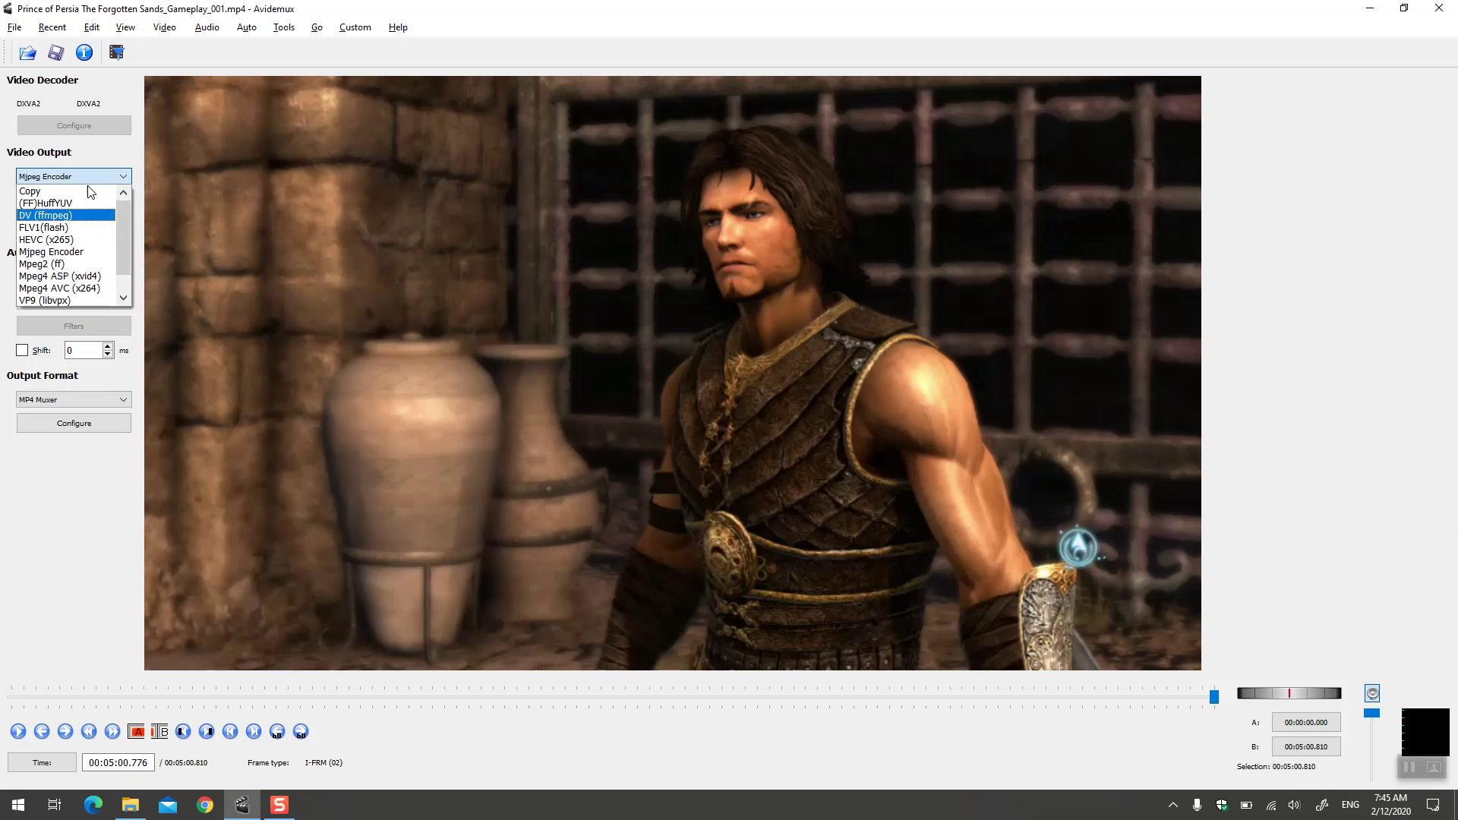
pyautogui.click(76, 193)
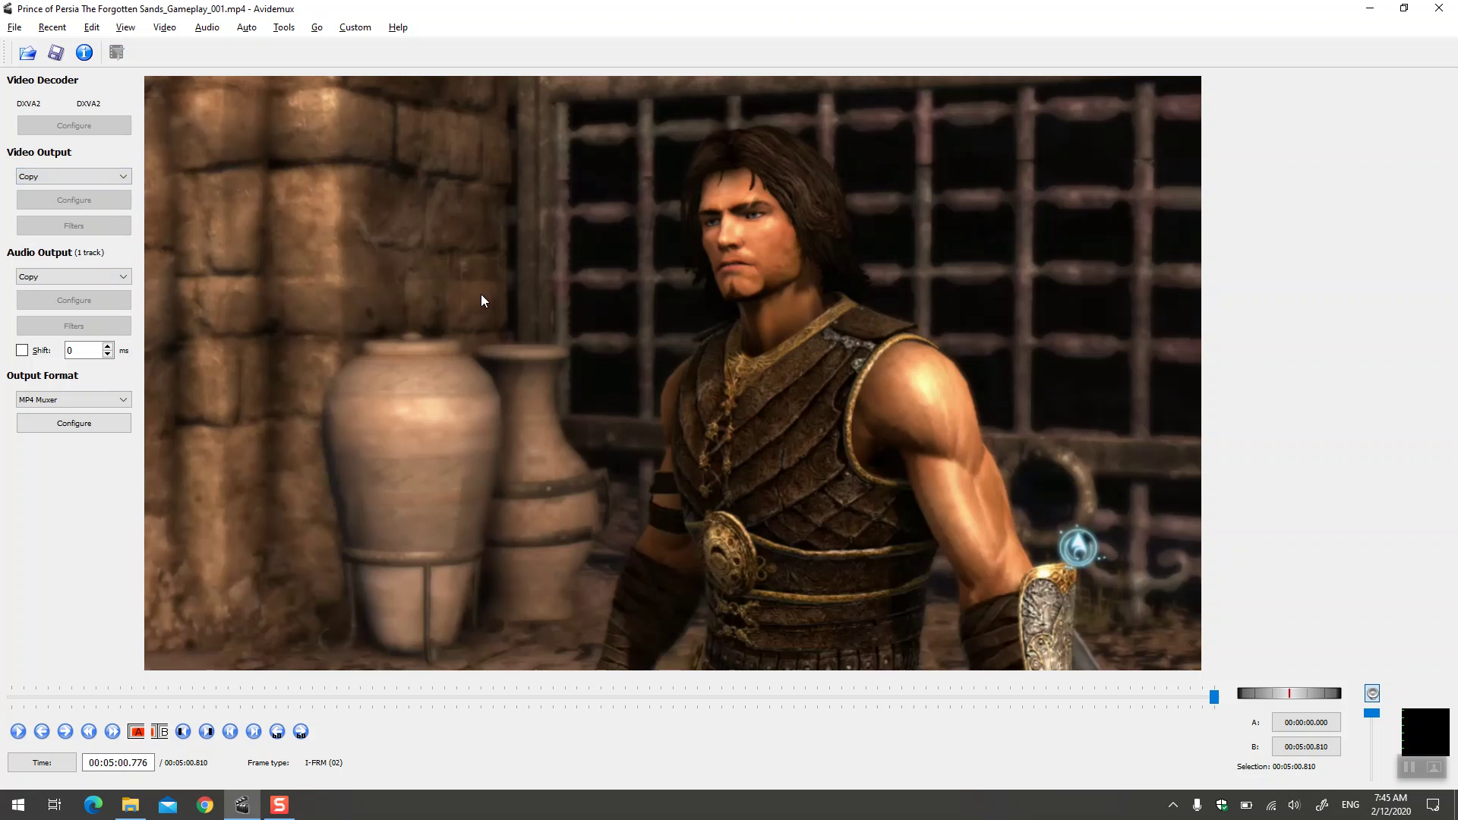